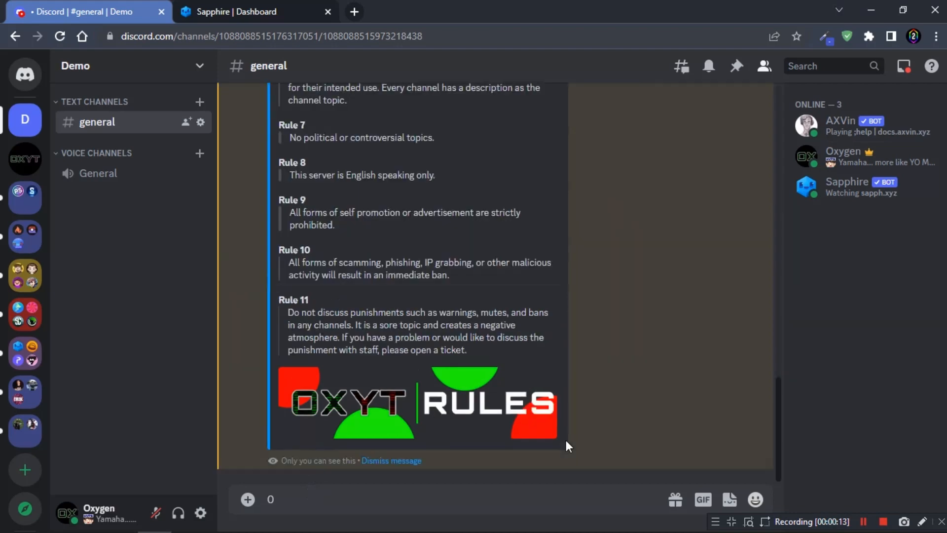
drag(780, 407, 787, 430)
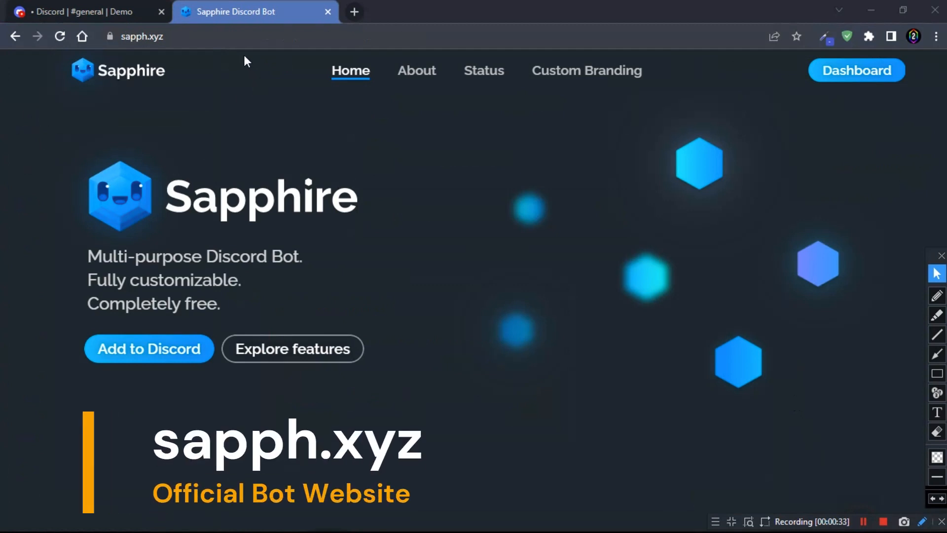
click(242, 37)
click(57, 200)
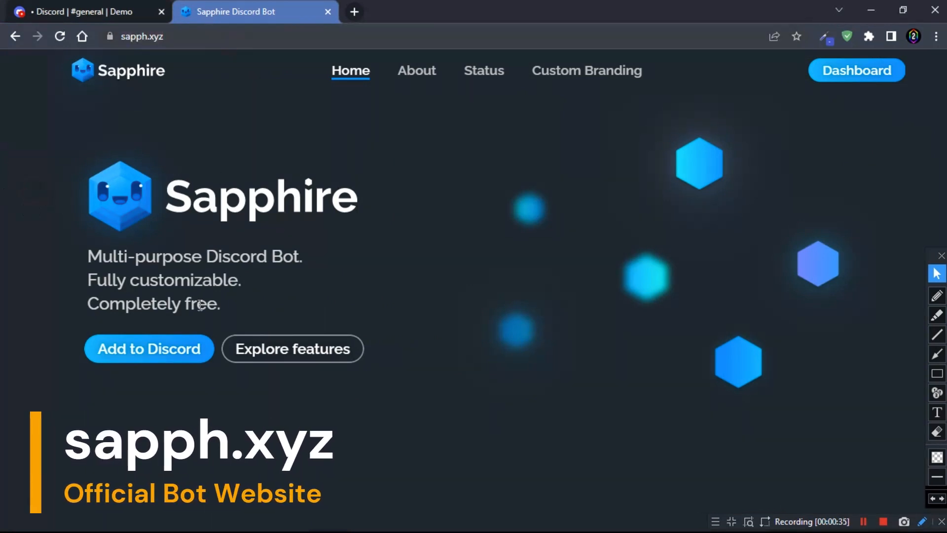
Add the Sapphire bot to the Demo server and authorize it with all the requested permissions
click(144, 356)
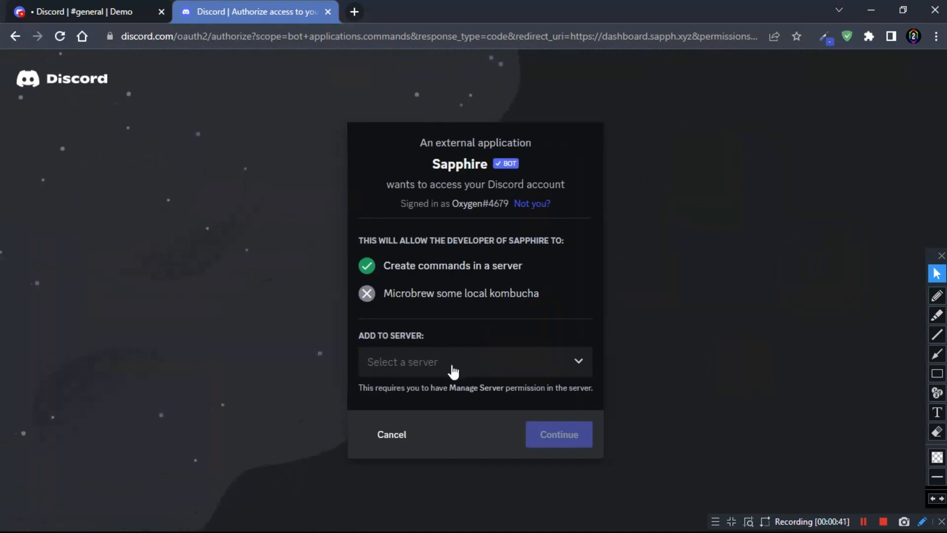
click(453, 371)
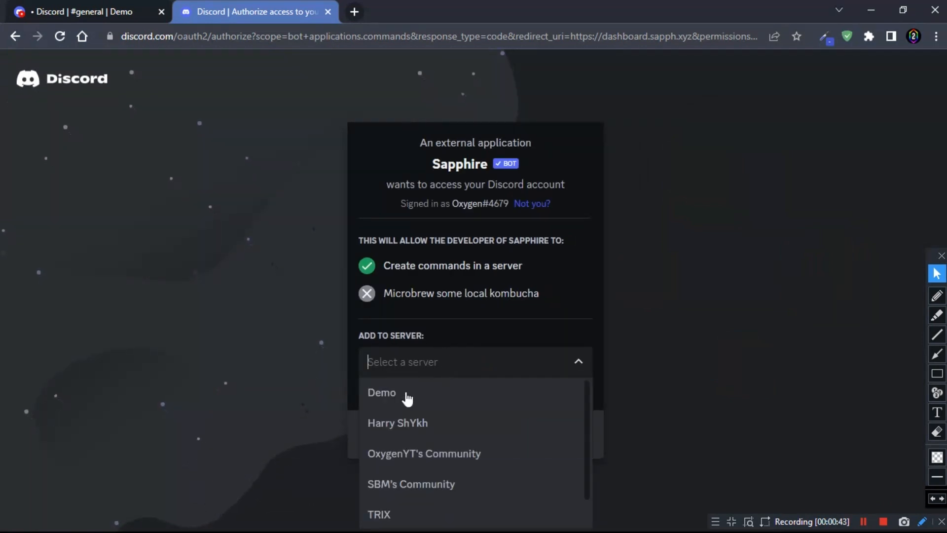
click(450, 396)
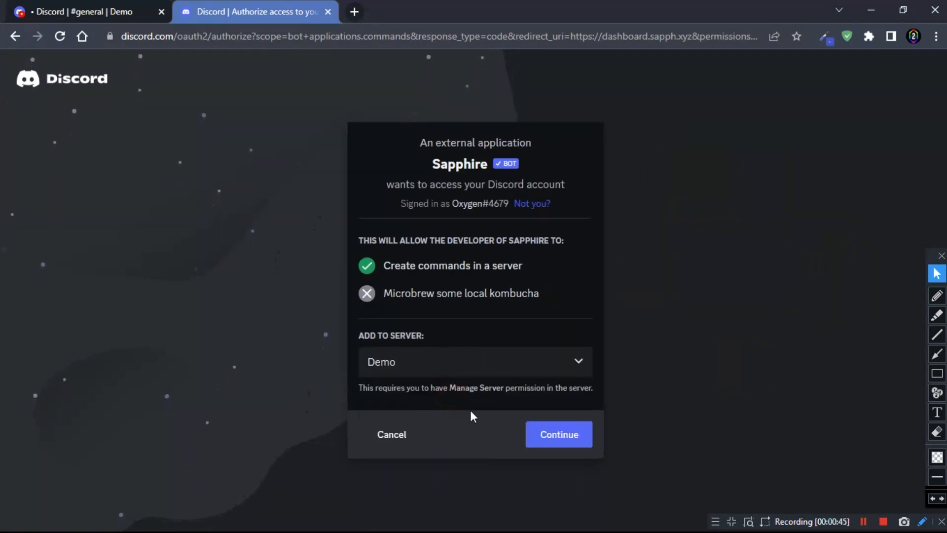
click(567, 440)
scroll(641, 356, down, 1)
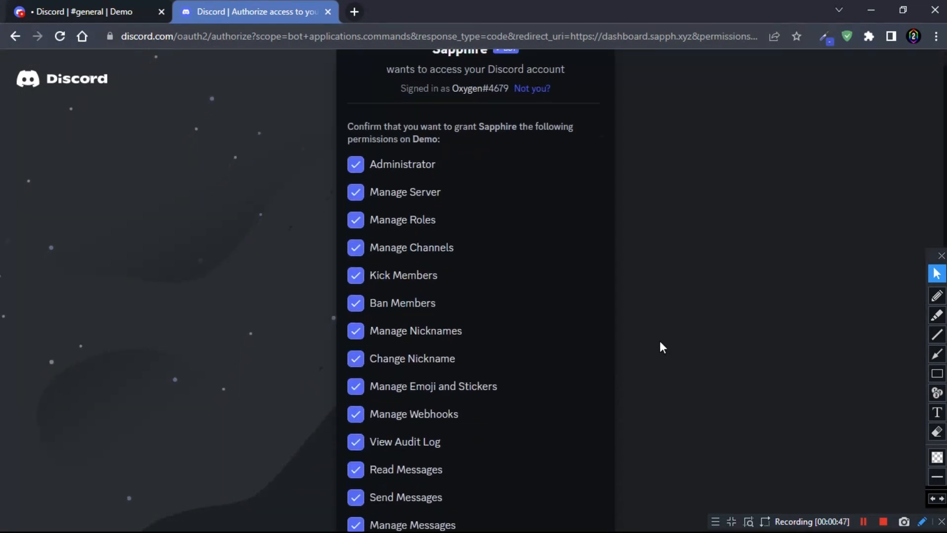
scroll(659, 341, down, 5)
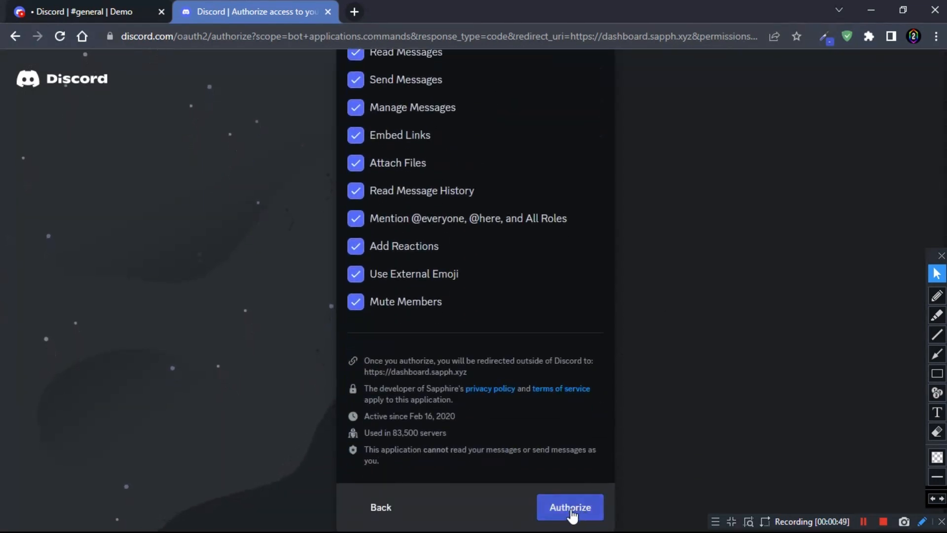
click(570, 510)
click(576, 516)
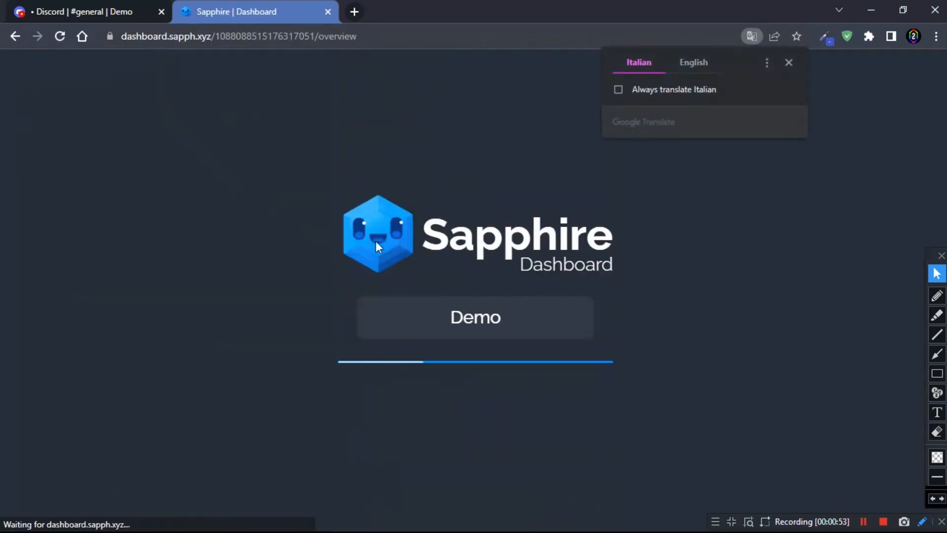
Create a new message template named info-tut in the Demo server's message settings
click(719, 195)
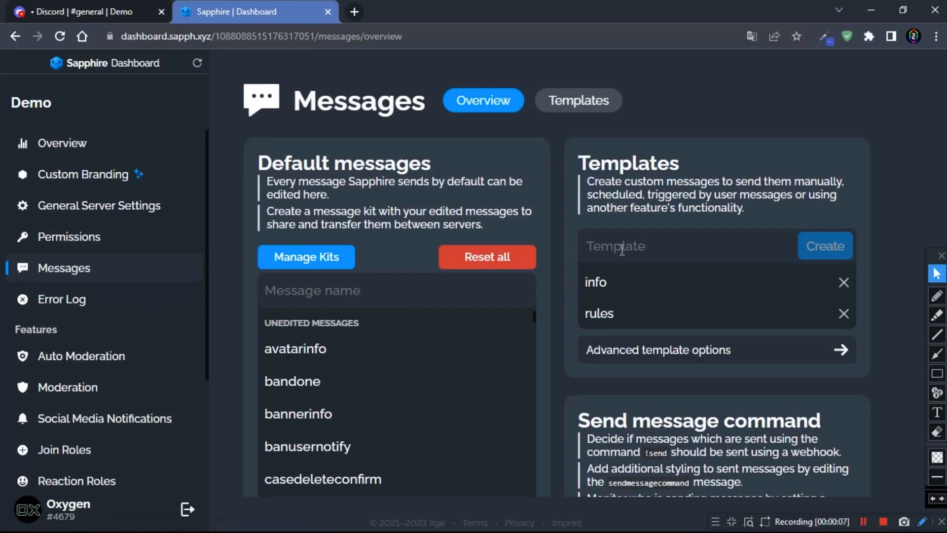
click(622, 251)
text(inf)
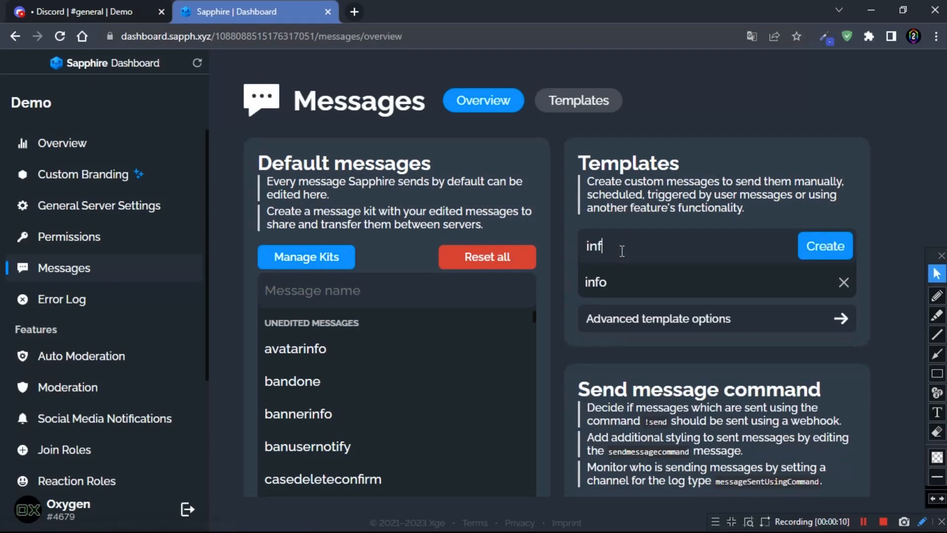
text(o)
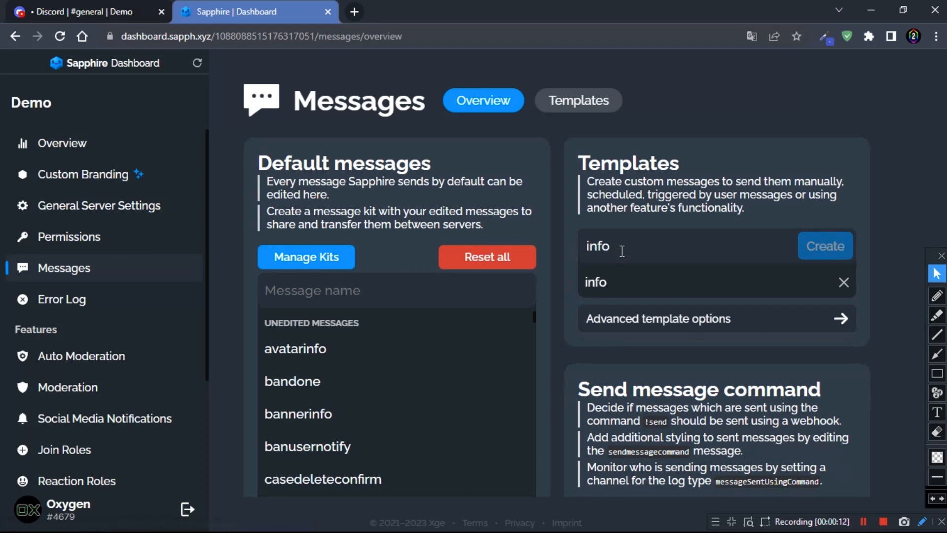
text(-tut)
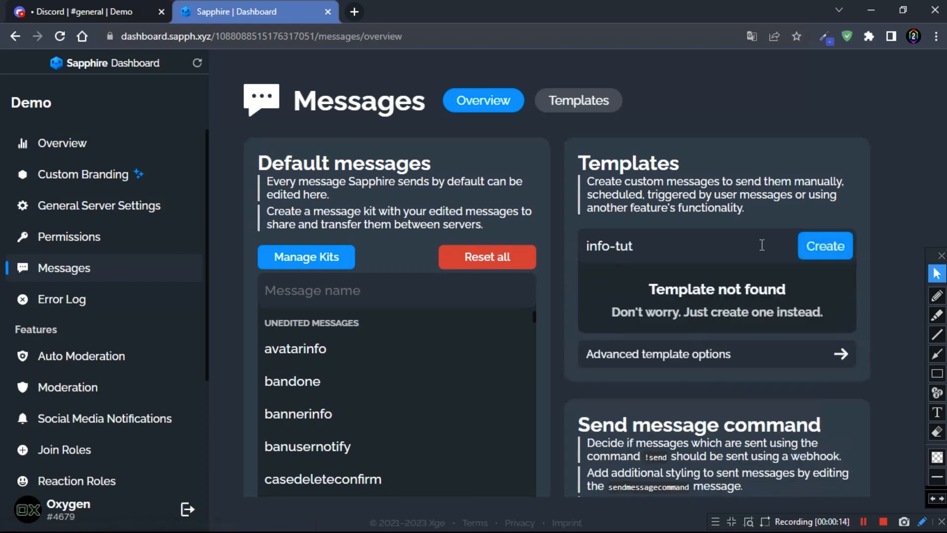
click(821, 246)
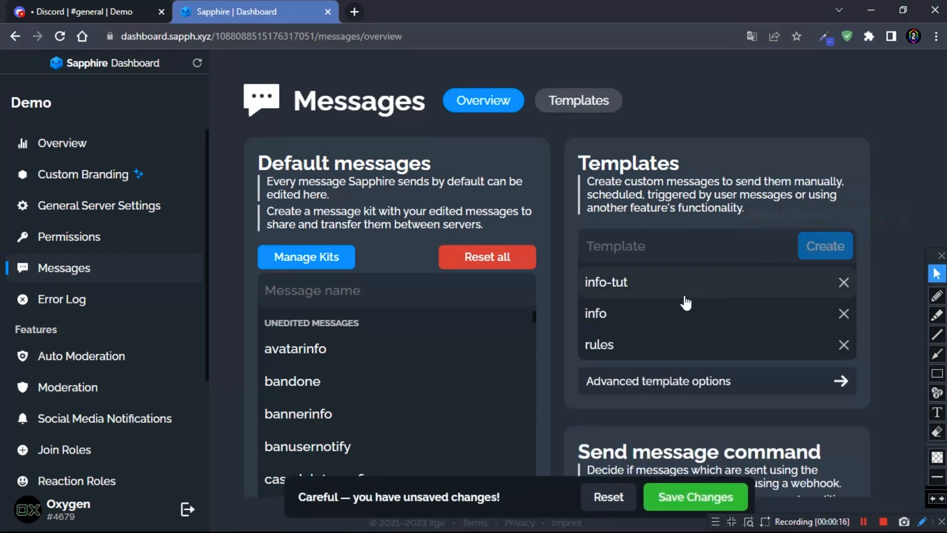
Open the info-tut template for visual editing and clear its default message content
click(682, 289)
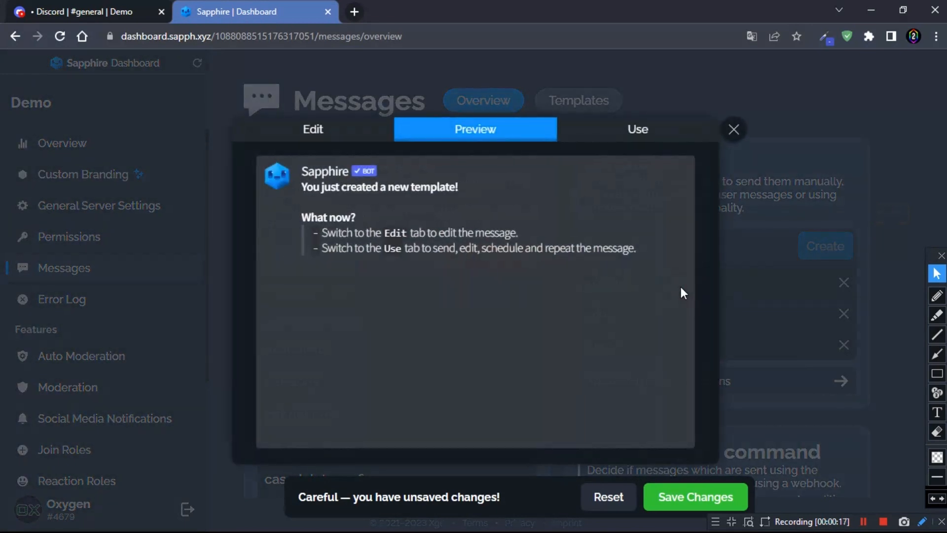
click(372, 137)
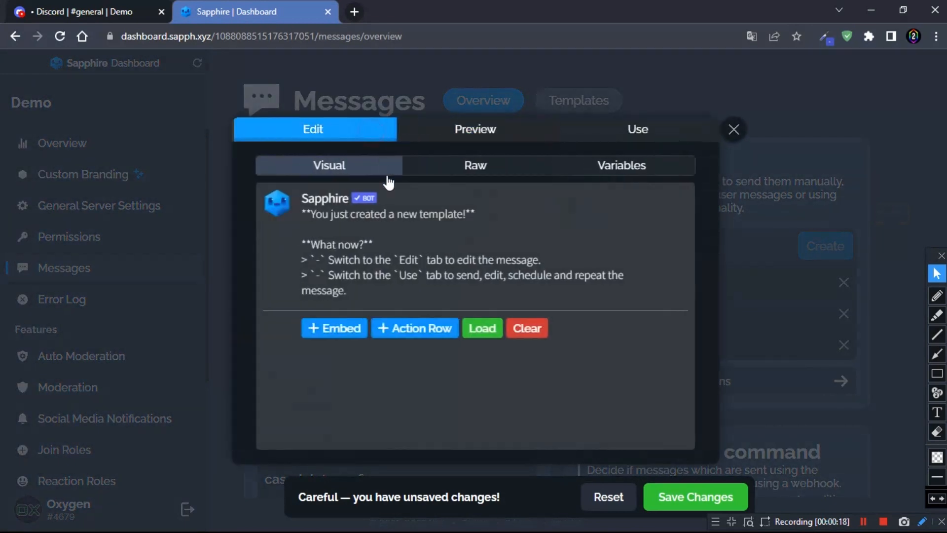
click(527, 331)
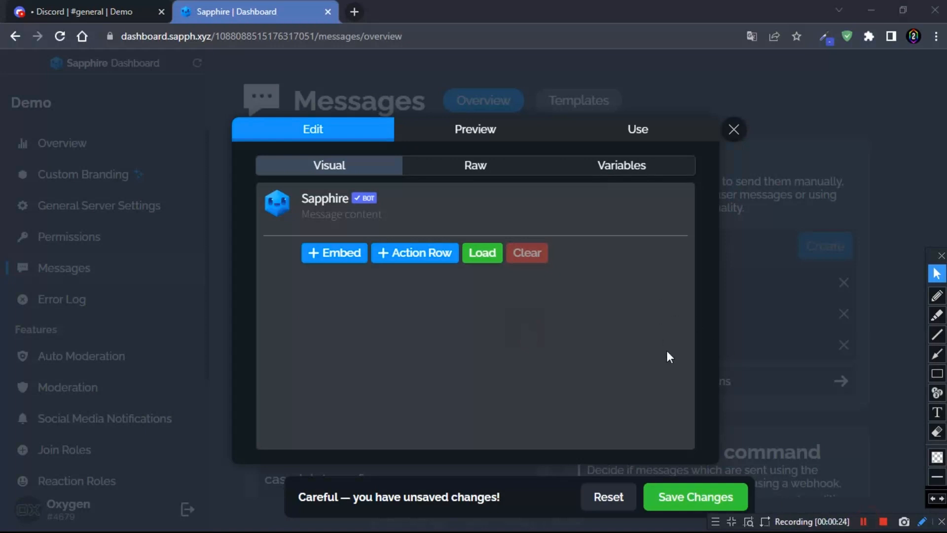
Add an embed to the info-tut template and title it "OxygenYT's Community"
click(344, 256)
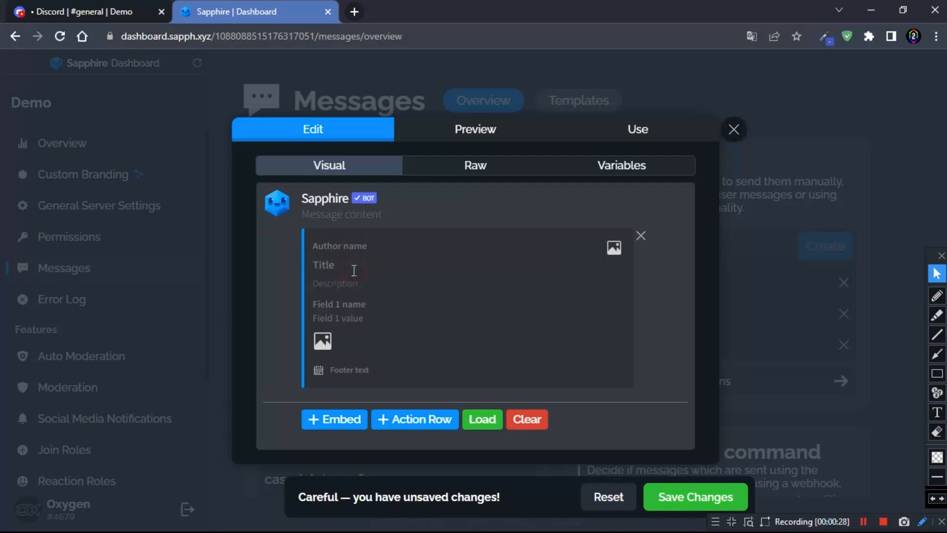
click(352, 267)
text(Oxygf)
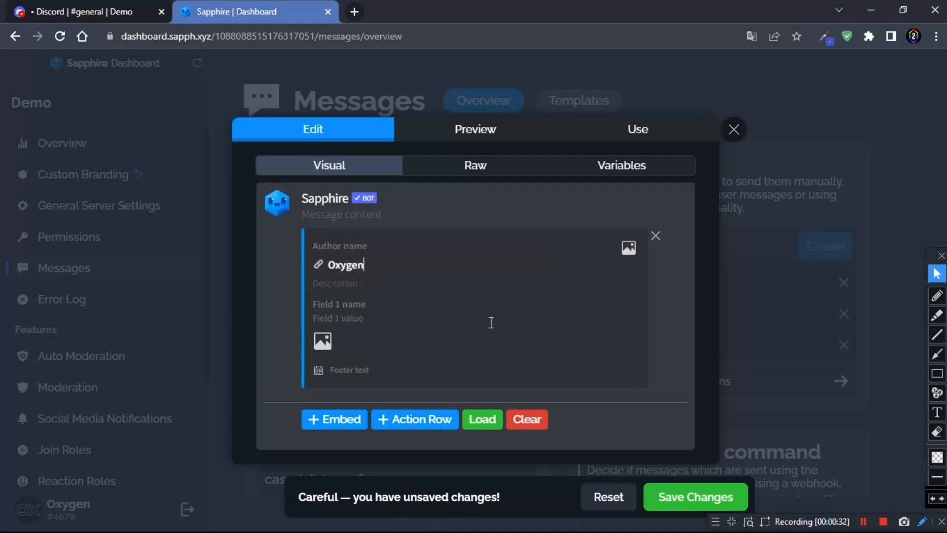
text( Community)
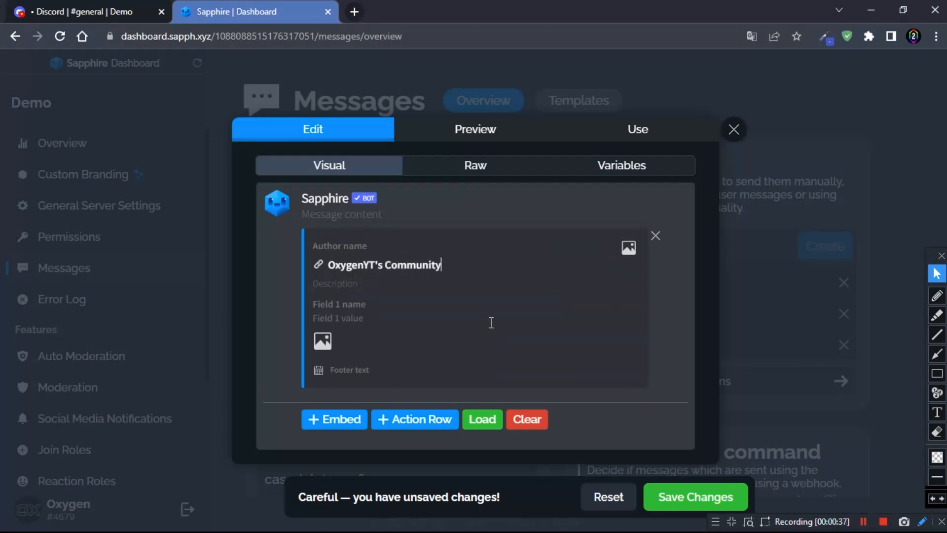
Enter the two-line description "This is a demo server for OxygenYT's Youtube Videos. To view the rules of this community, click the "Rules" button below."
key(Tab)
text(This is a demo server for OxygenYT's Youtube Videos. To view the rules of this community, click the "Rules" button below.)
Make "demo server" and "OxygenYT's Youtube Videos." bold in the embed description with ** markers, and save the changes
click(348, 284)
text(**)
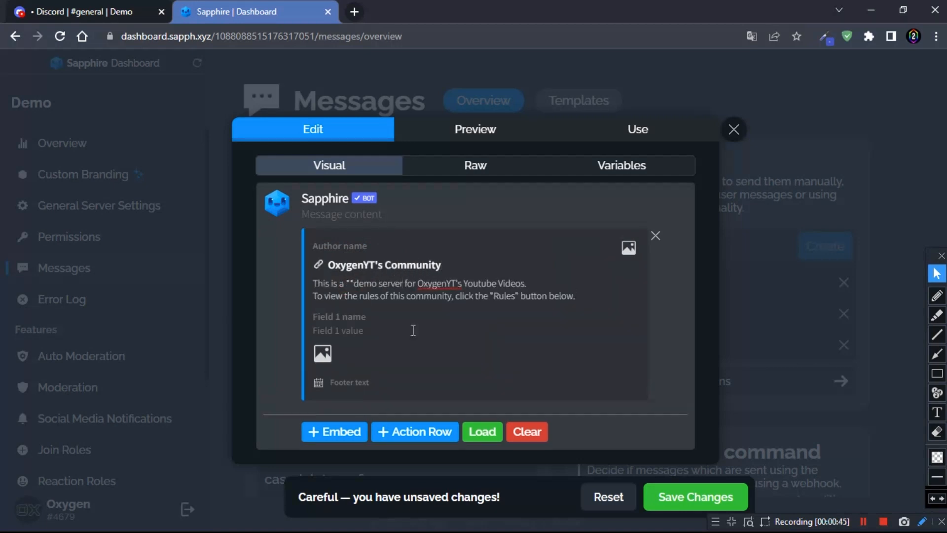
text(**)
key(ctrl+Right)
key(ctrl+Right)
text(**)
key(ctrl+Right)
key(ctrl+Right)
key(End)
text(**)
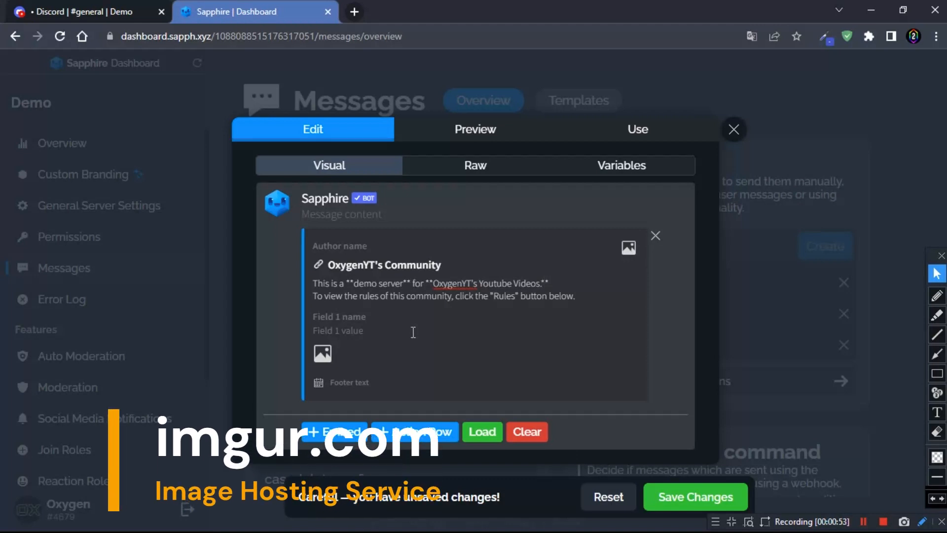
click(696, 496)
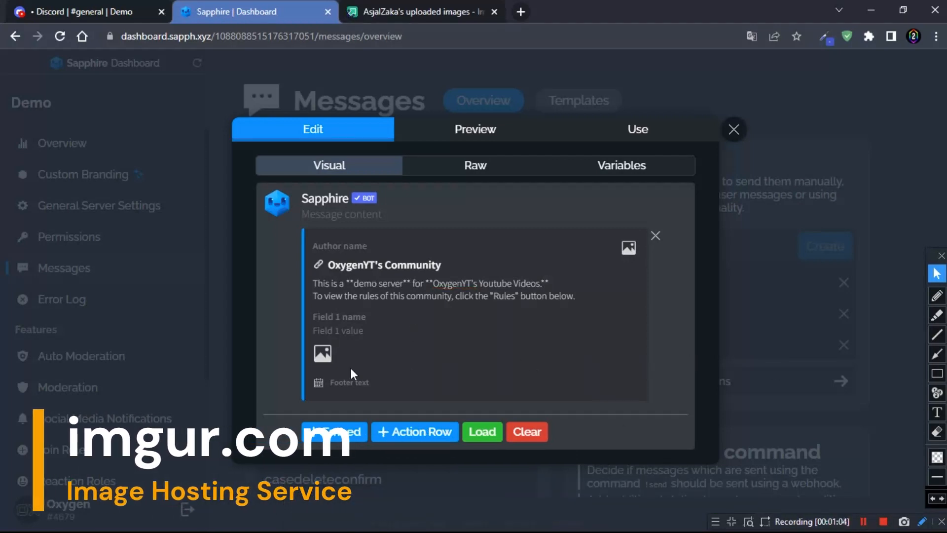
click(323, 356)
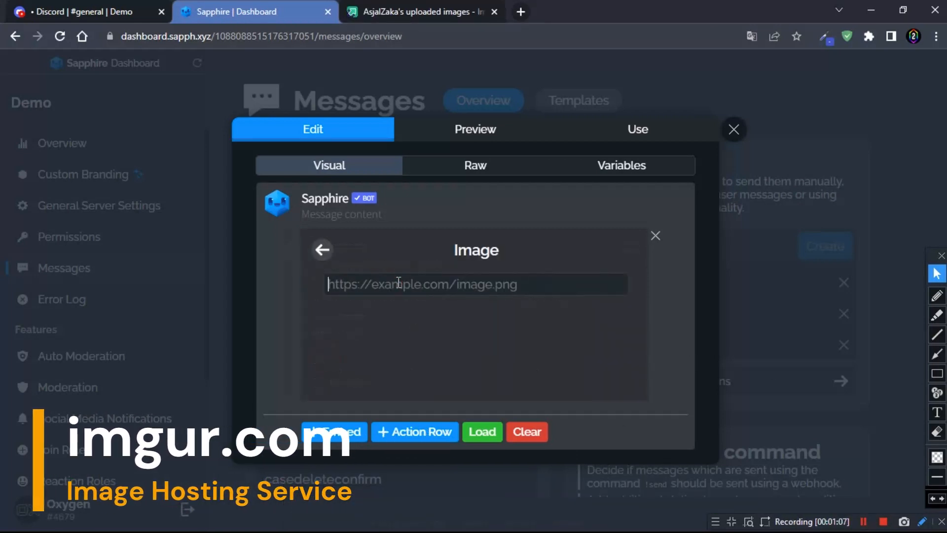
text(https://i.imgur.com/8wZbEoI.png)
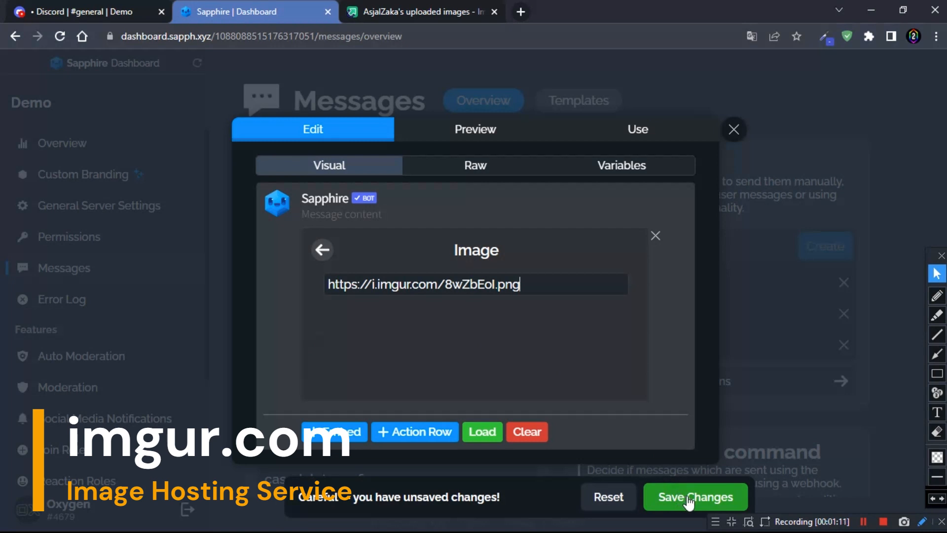
click(691, 495)
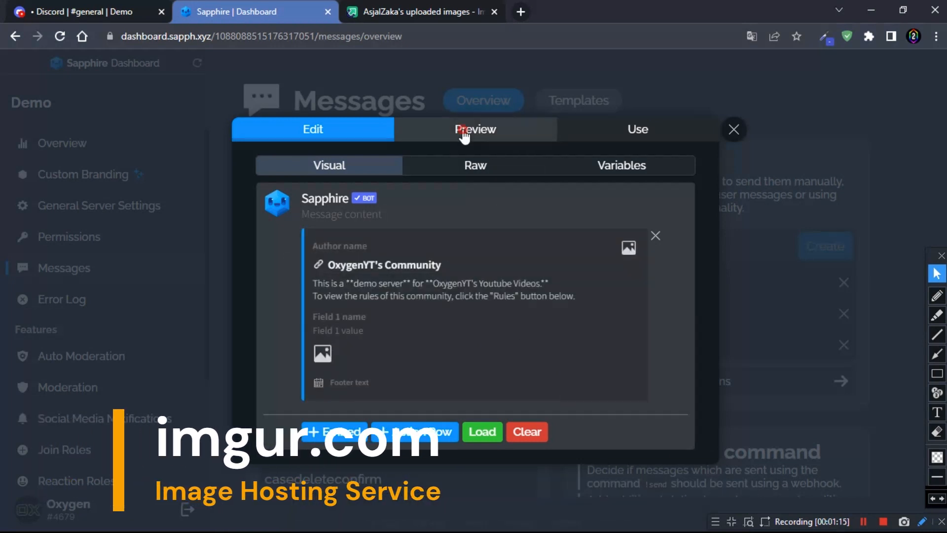
click(462, 131)
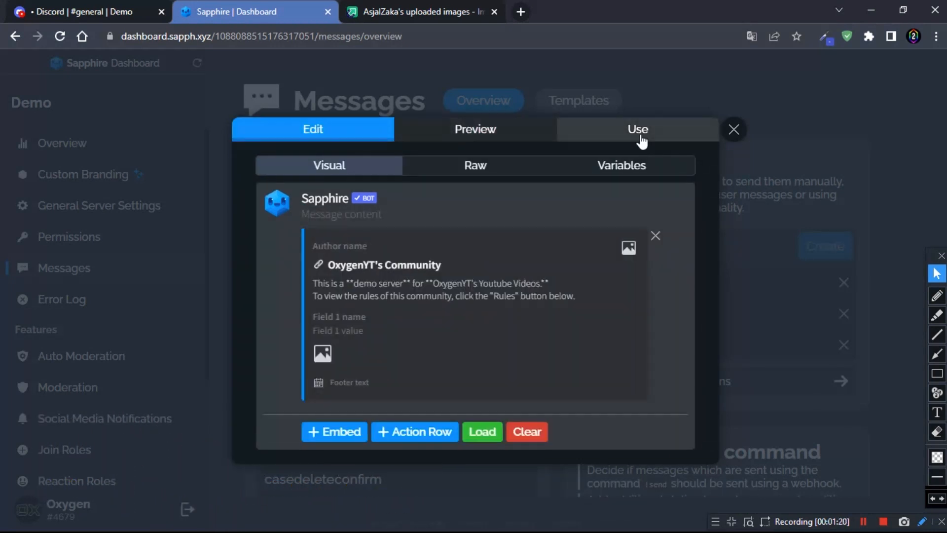
Send the template to the #general channel with the webhook option enabled, and check the message in Discord
click(638, 130)
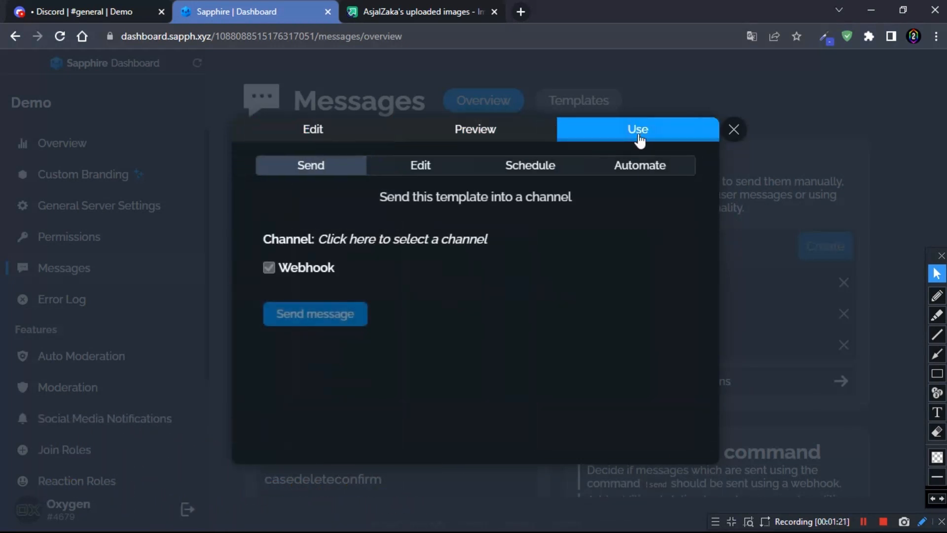
click(402, 242)
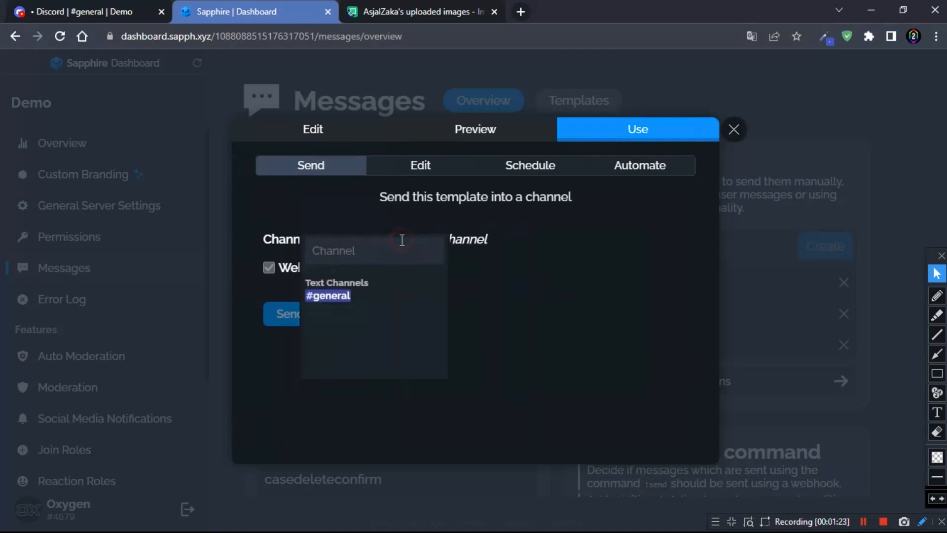
click(336, 296)
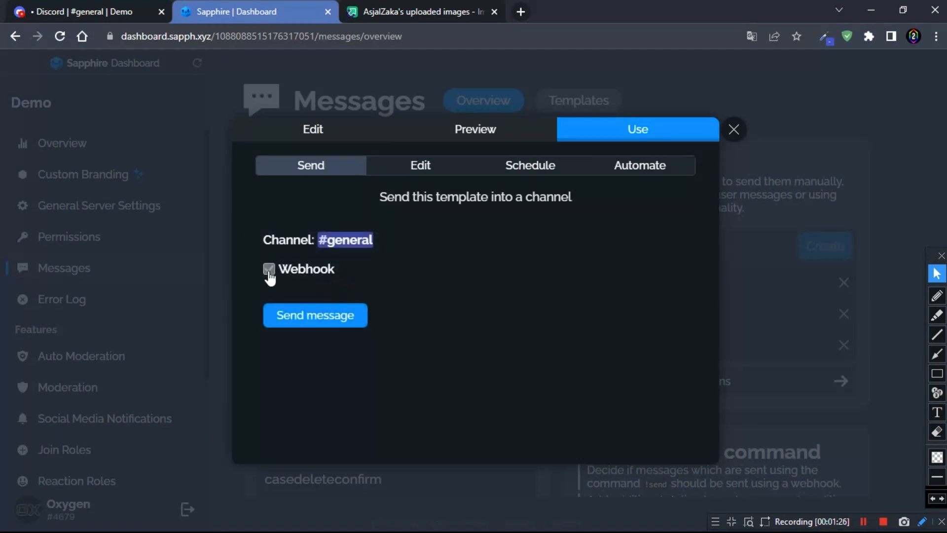
click(269, 270)
click(269, 269)
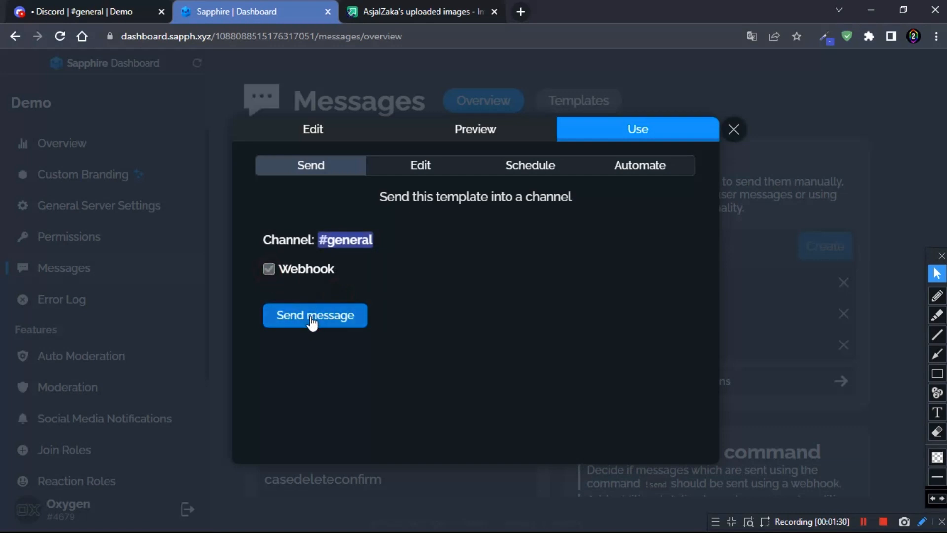
click(311, 319)
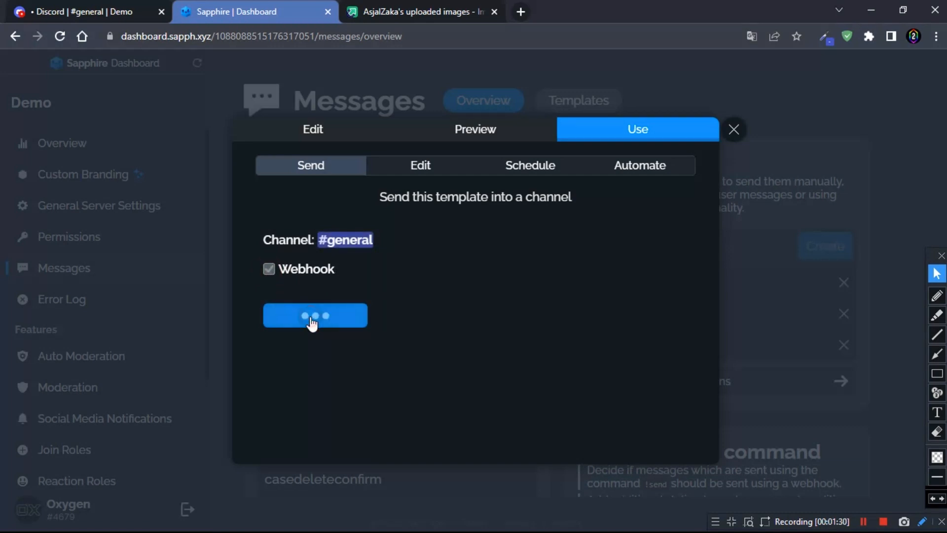
click(71, 7)
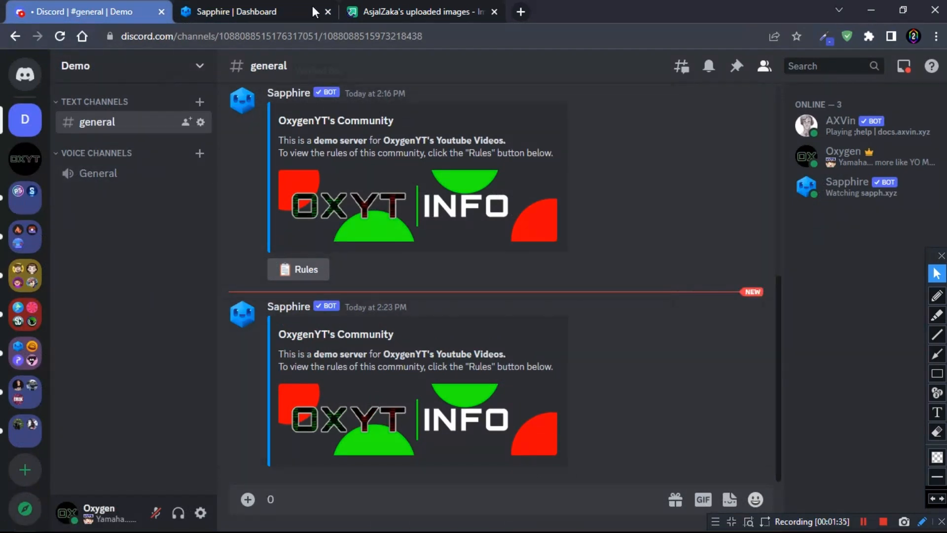
Return to the info-tut template's editor in the Sapphire dashboard and add an action row below the embed
click(251, 6)
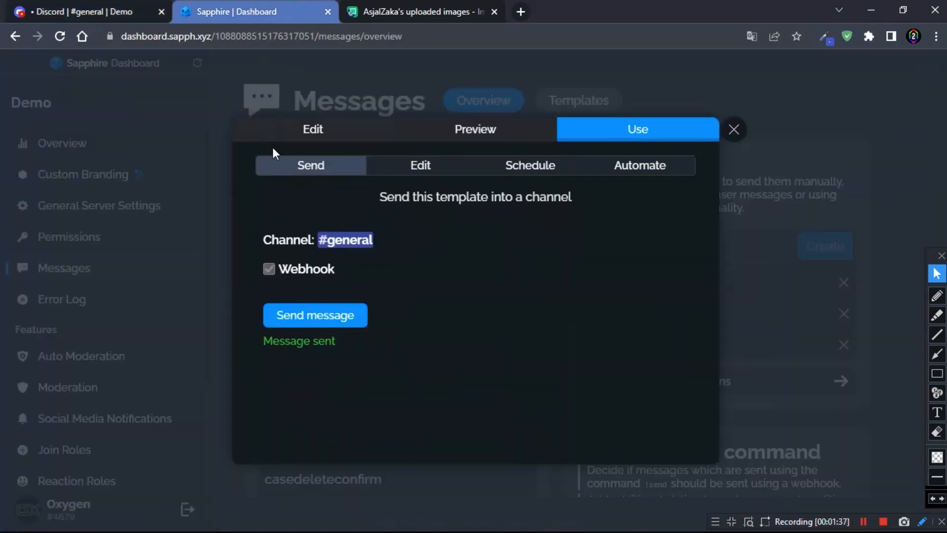
click(316, 135)
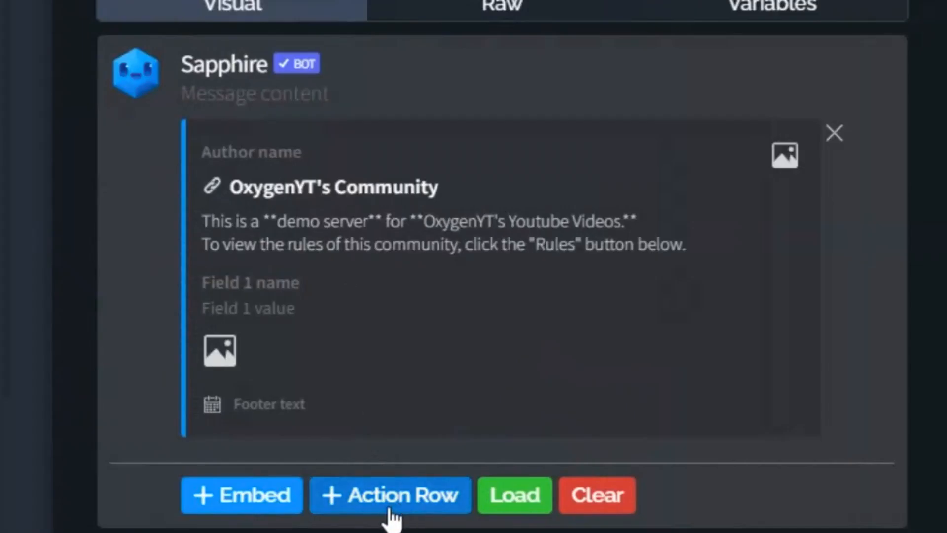
click(393, 505)
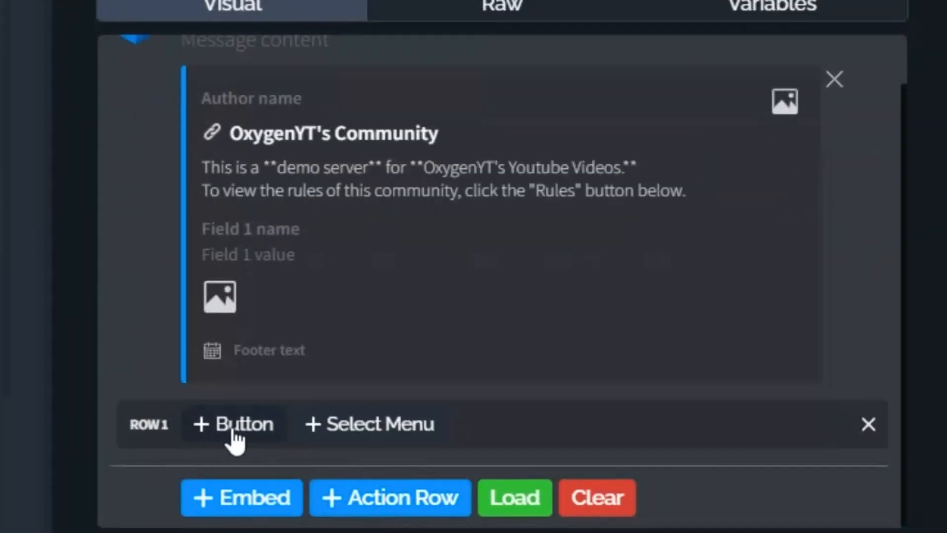
Add a button labelled "Show Rules" with the clipboard emoji to the action row
click(234, 433)
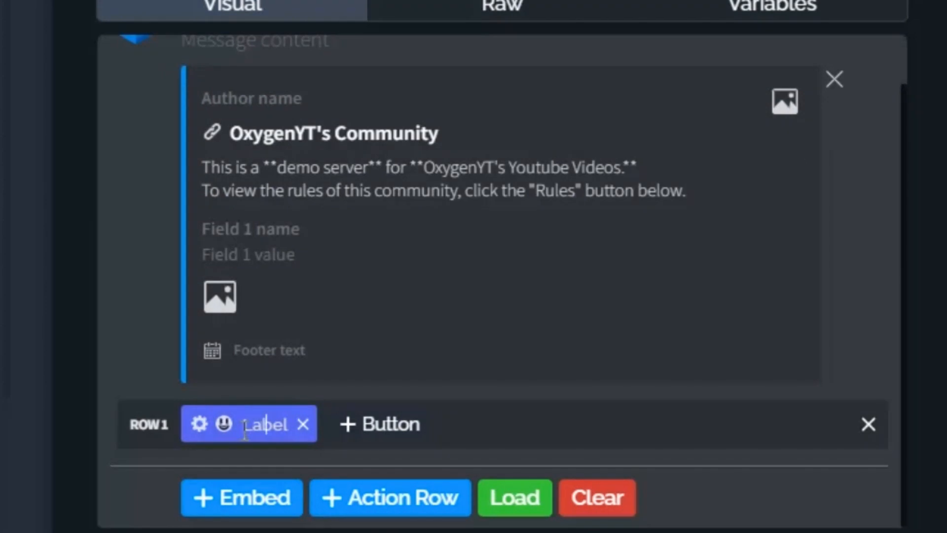
text(Show Rule)
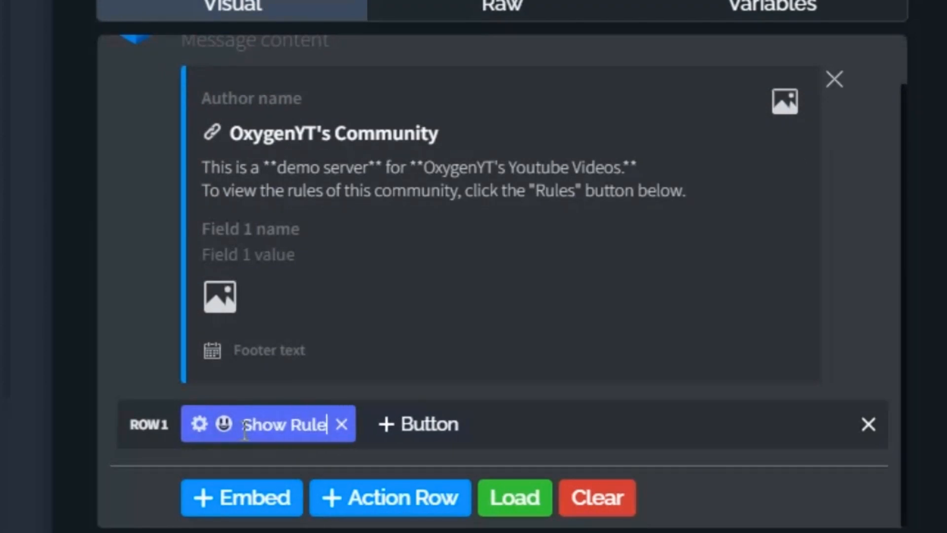
text(s)
click(225, 425)
click(379, 58)
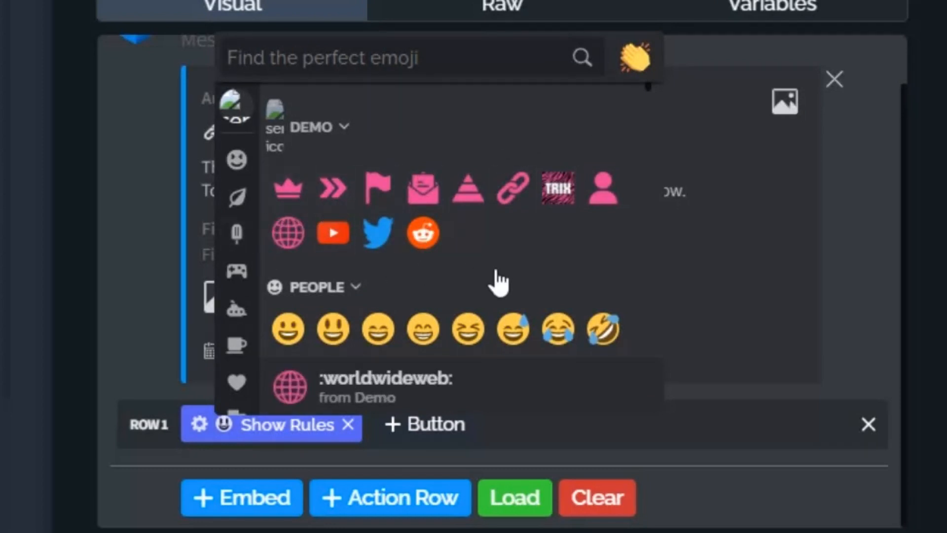
text(clipboard)
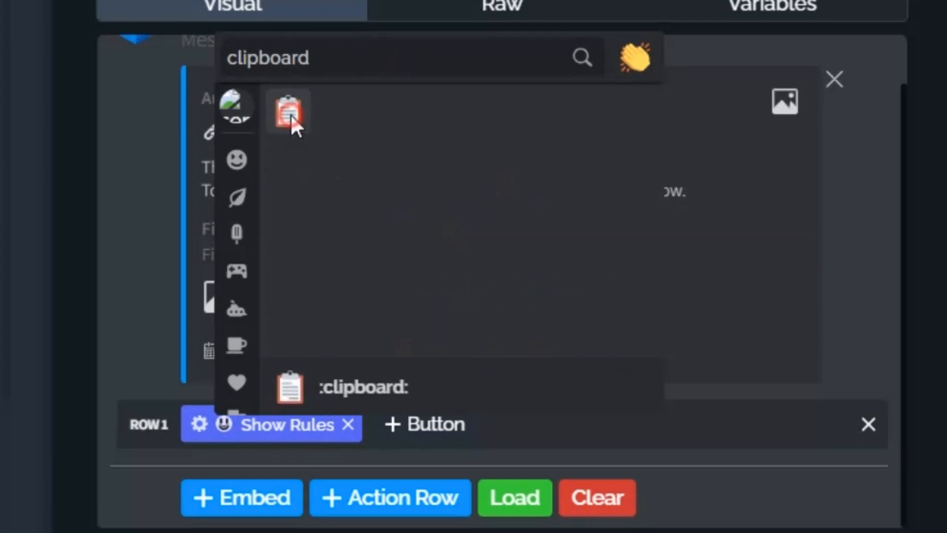
click(291, 119)
Set the Show Rules button's style to Gray and assign it a new action named ShowRules
mouse_move(237, 415)
click(233, 316)
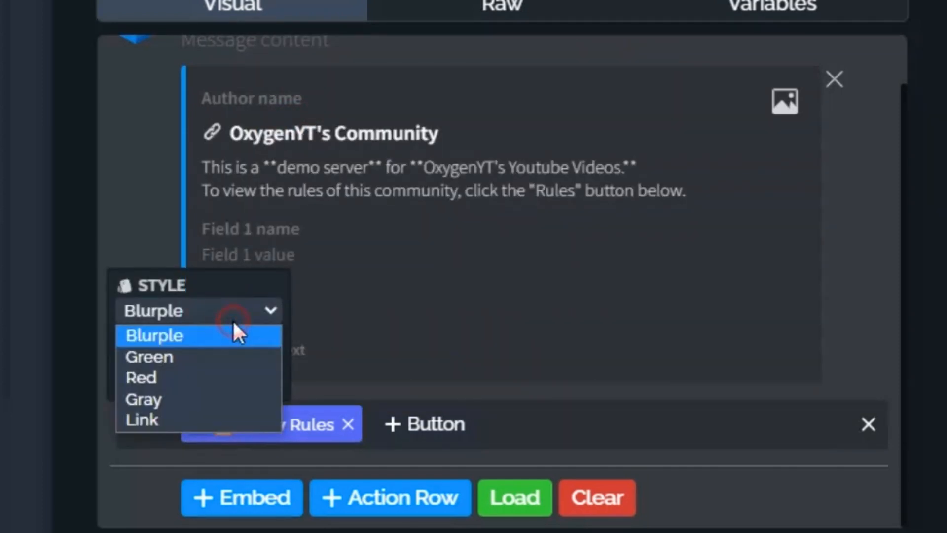
click(217, 399)
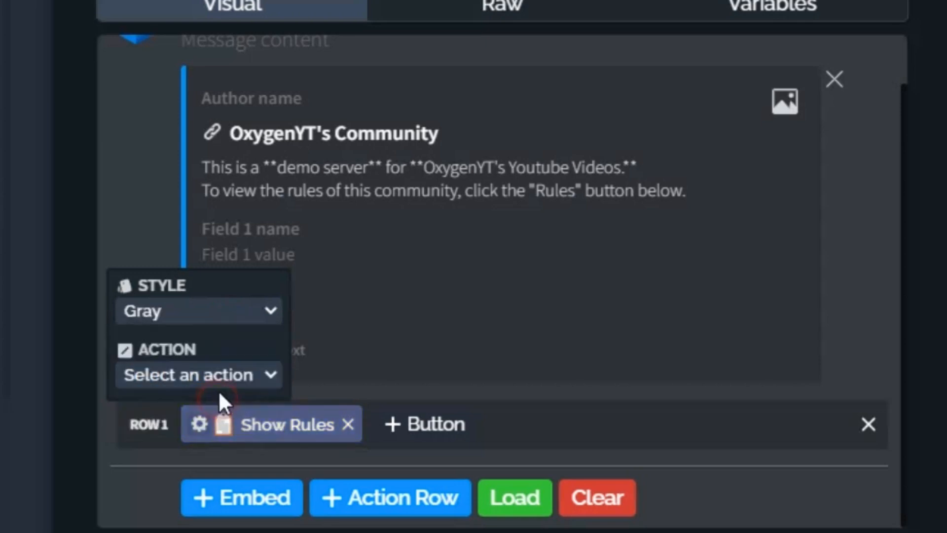
click(194, 382)
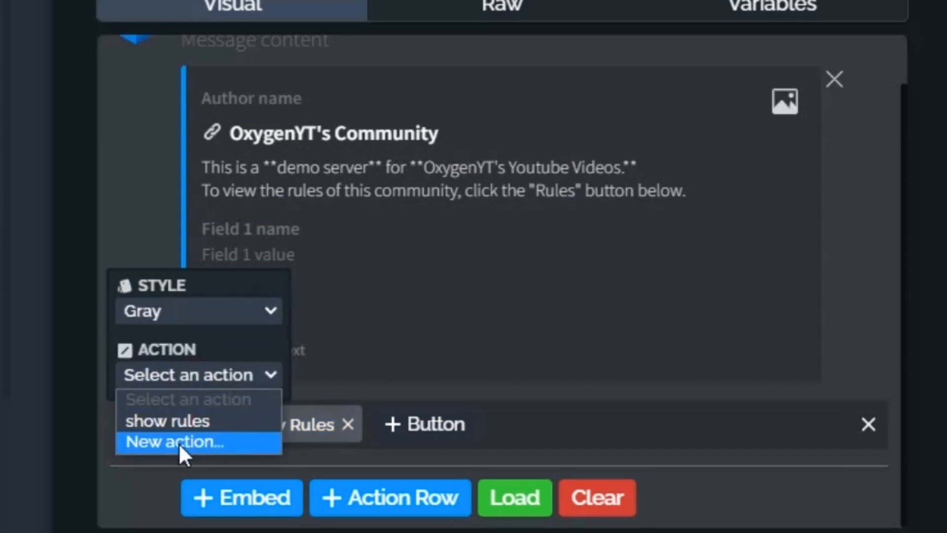
click(158, 451)
click(165, 382)
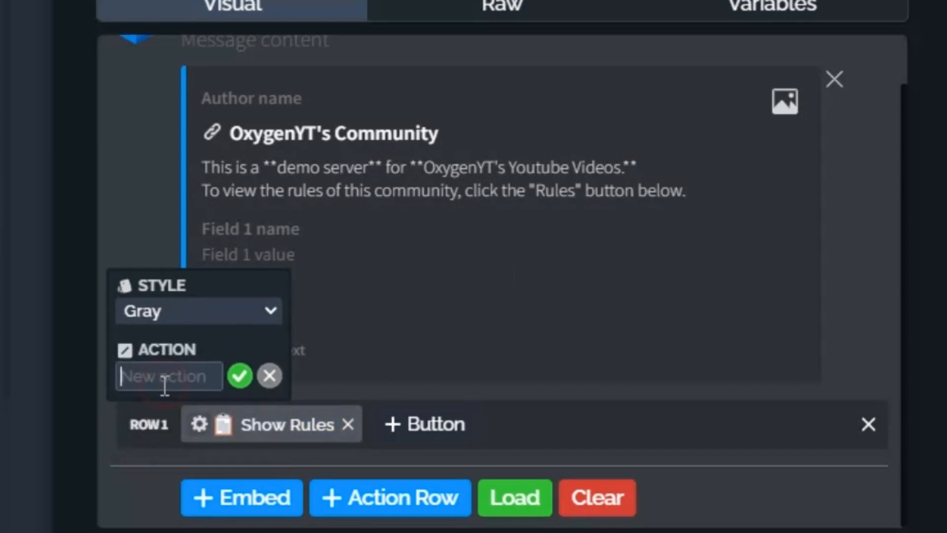
text(ShowR)
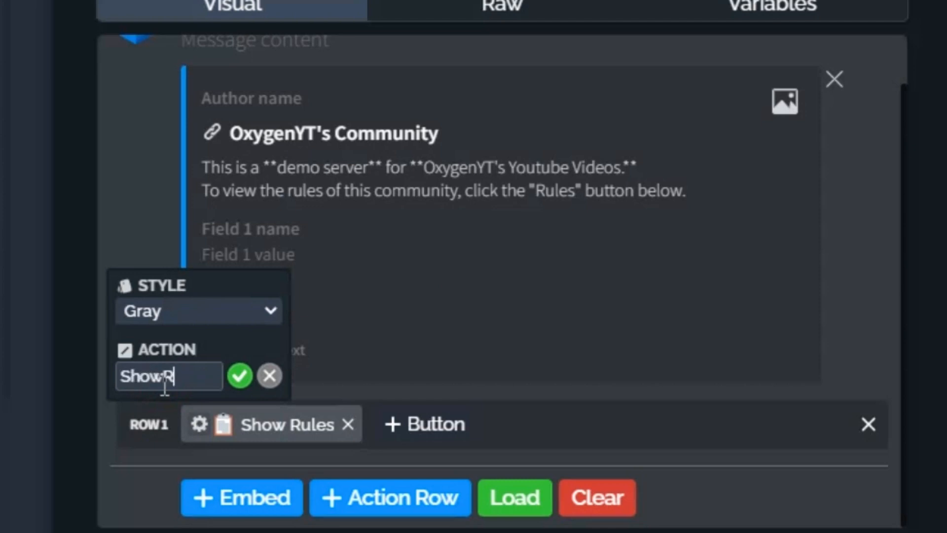
text(ules)
key(Return)
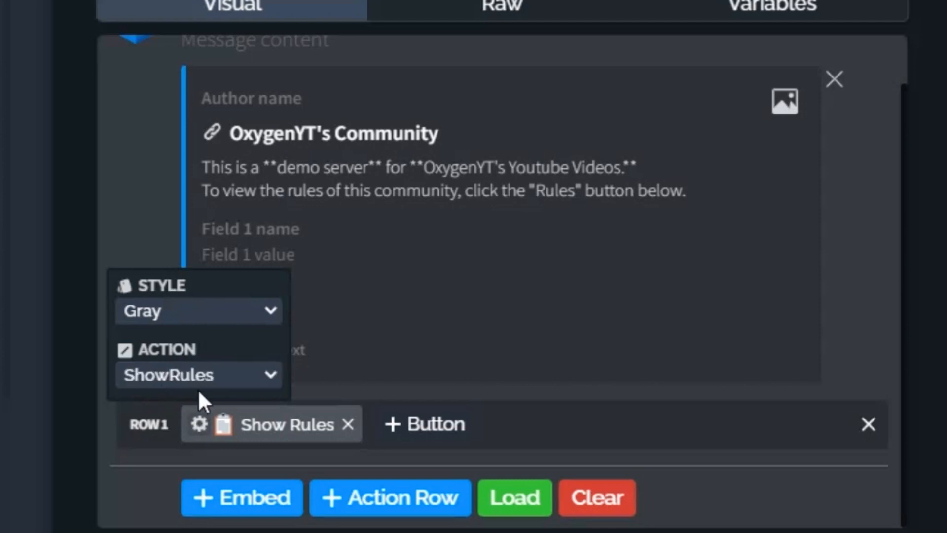
click(209, 381)
click(242, 421)
click(365, 387)
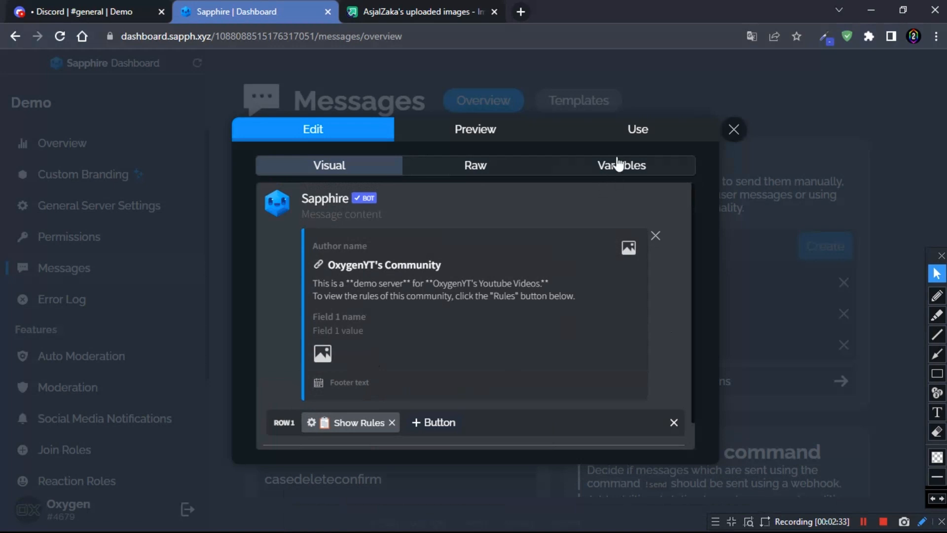
Send the template to the #general channel and test its Show Rules button in Discord
click(623, 138)
click(330, 247)
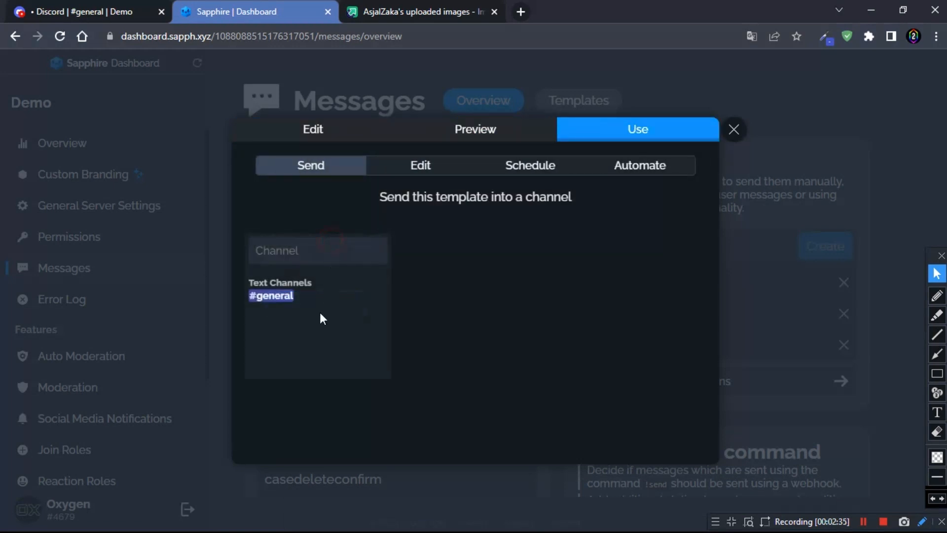
click(291, 302)
click(296, 307)
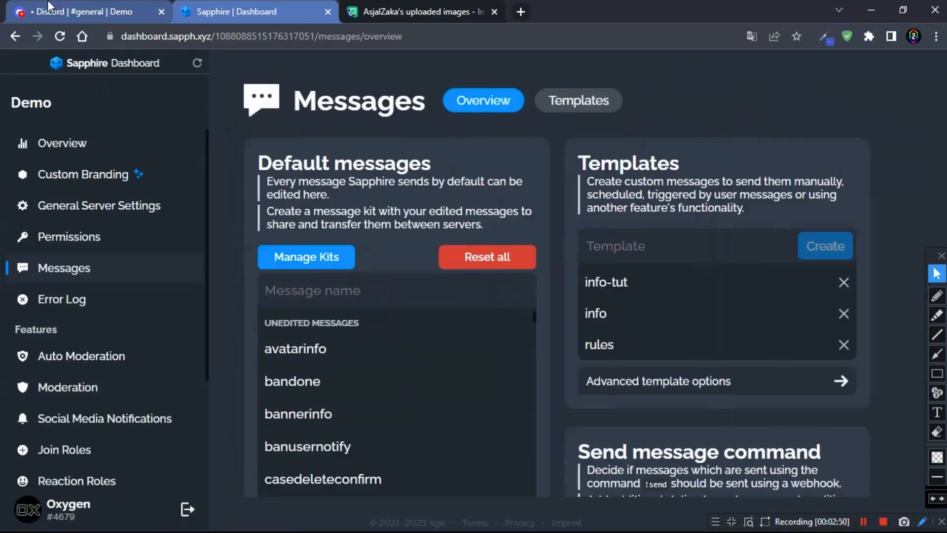
click(84, 12)
click(307, 456)
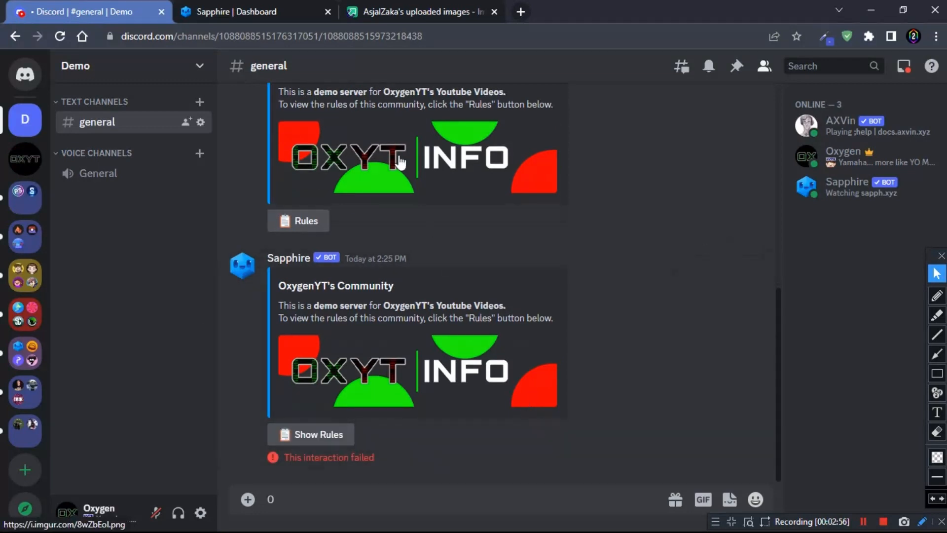
Return to the Sapphire dashboard and create a new message template named rules-tut
click(237, 13)
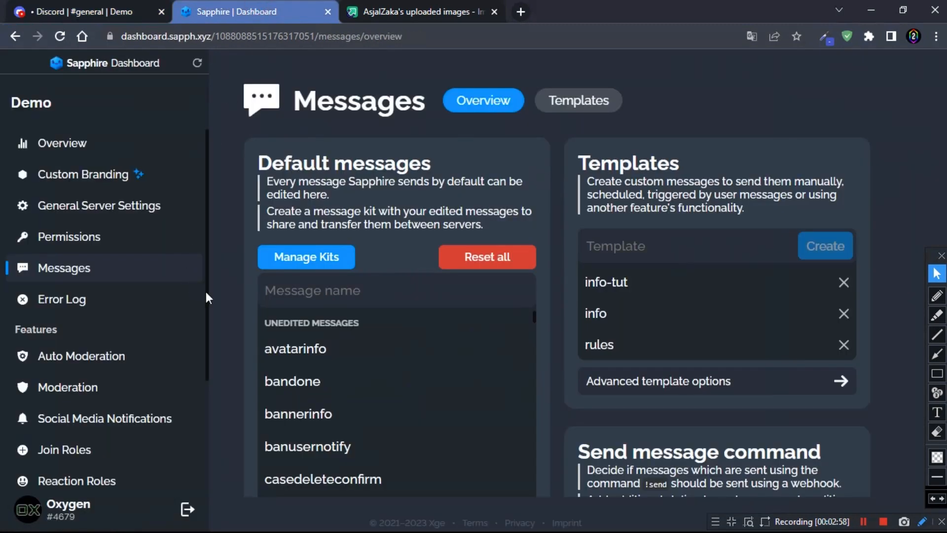
click(667, 252)
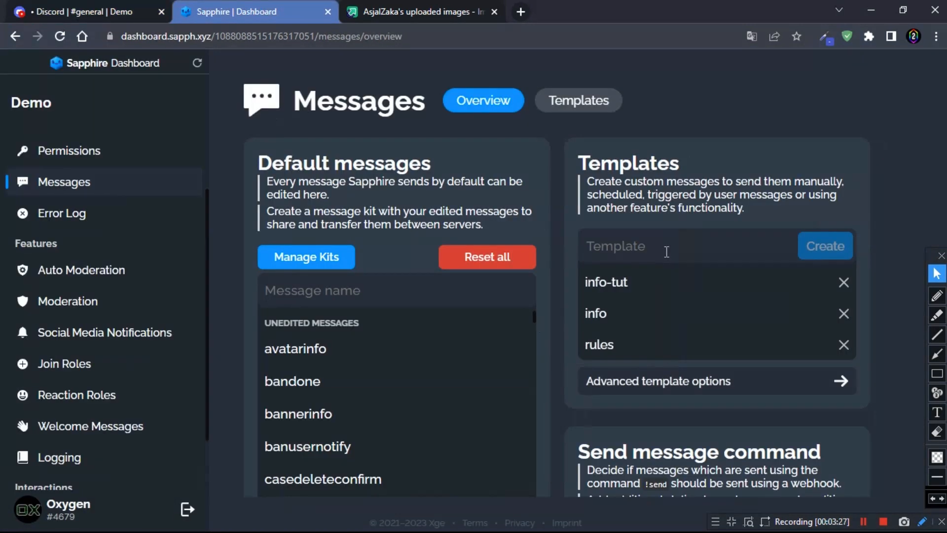
text(rule)
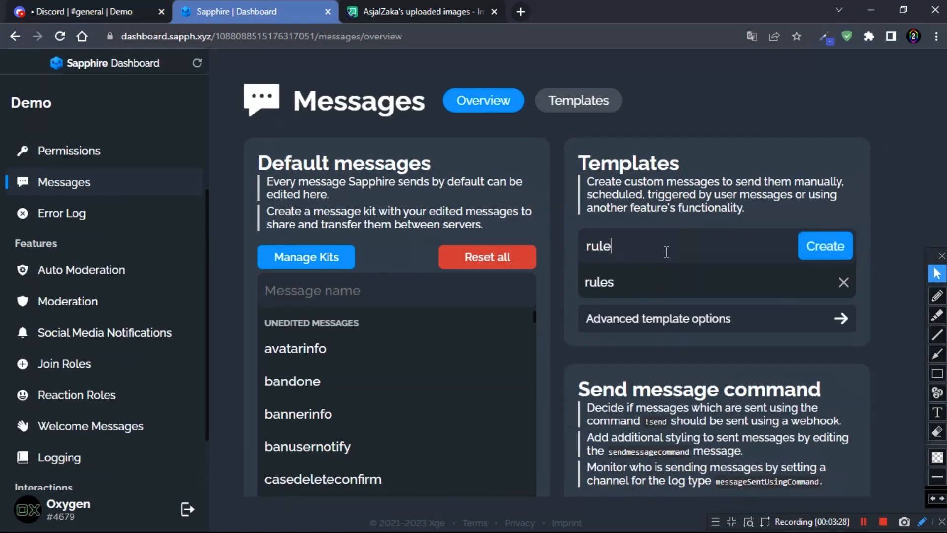
text(s-yu)
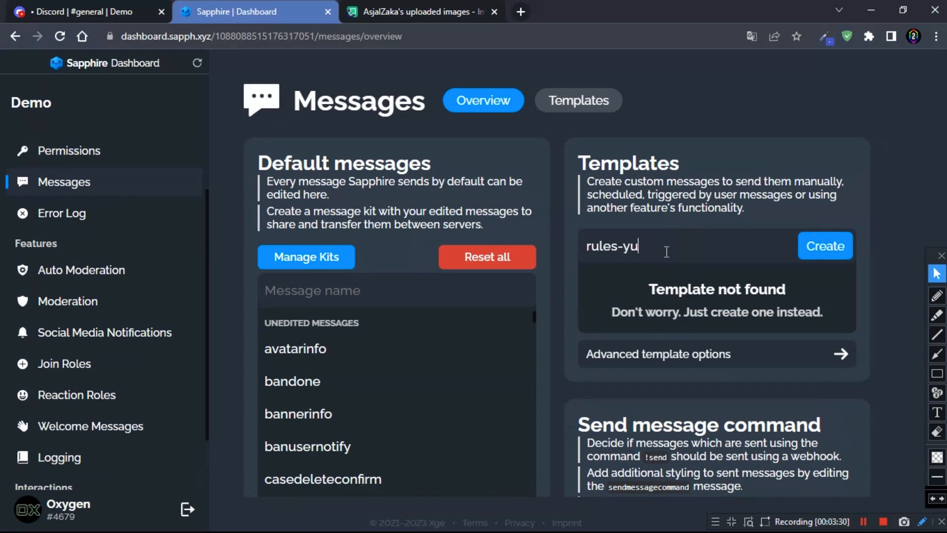
text(t)
key(Return)
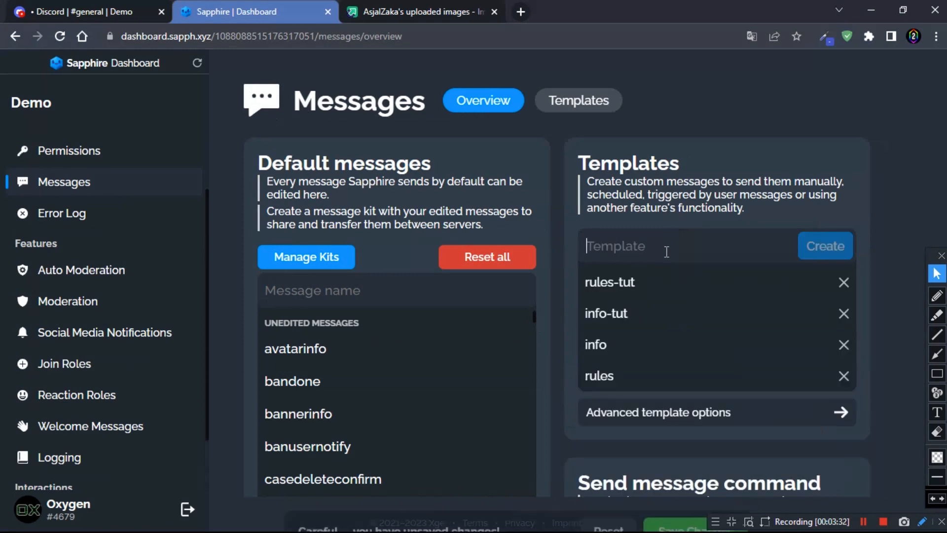
Open the rules-tut template for editing and delete its default message content
click(646, 286)
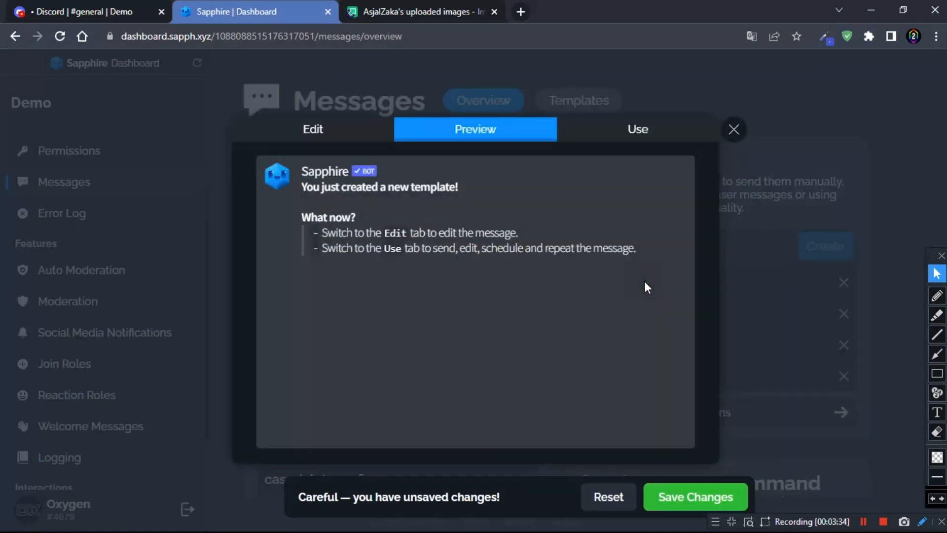
click(346, 129)
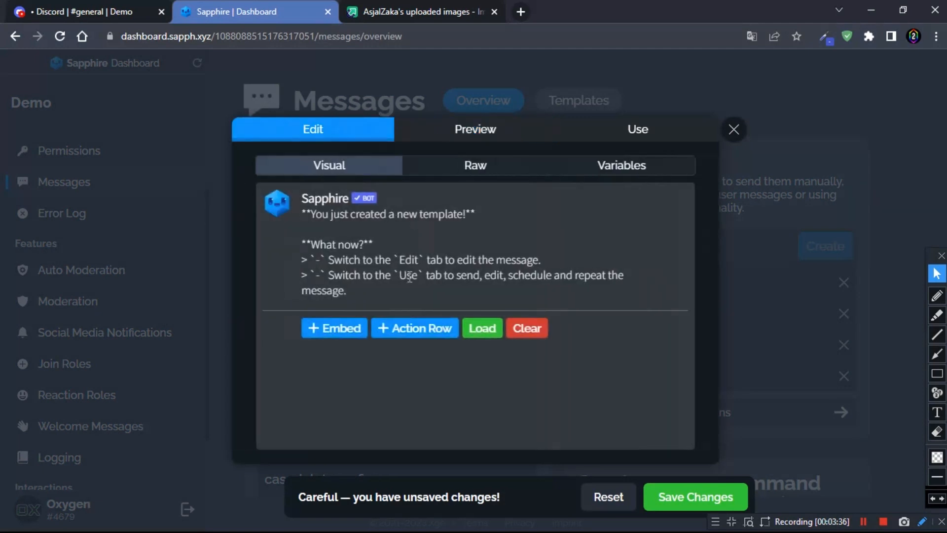
drag(383, 289, 261, 215)
key(BackSpace)
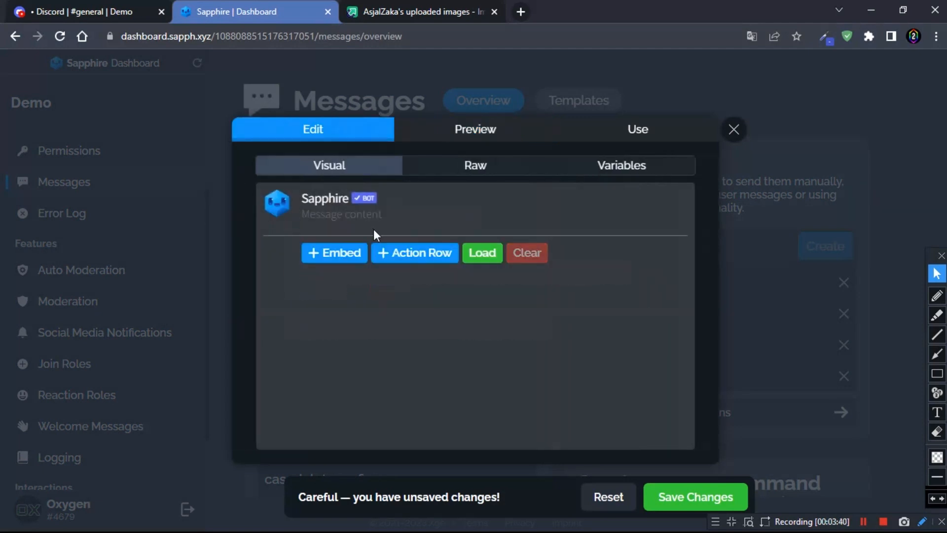
Add an embed titled "OxygenYT's Community Rules" and paste the server rules as its description
click(355, 254)
click(339, 266)
text(OxygenYT's Community Rules)
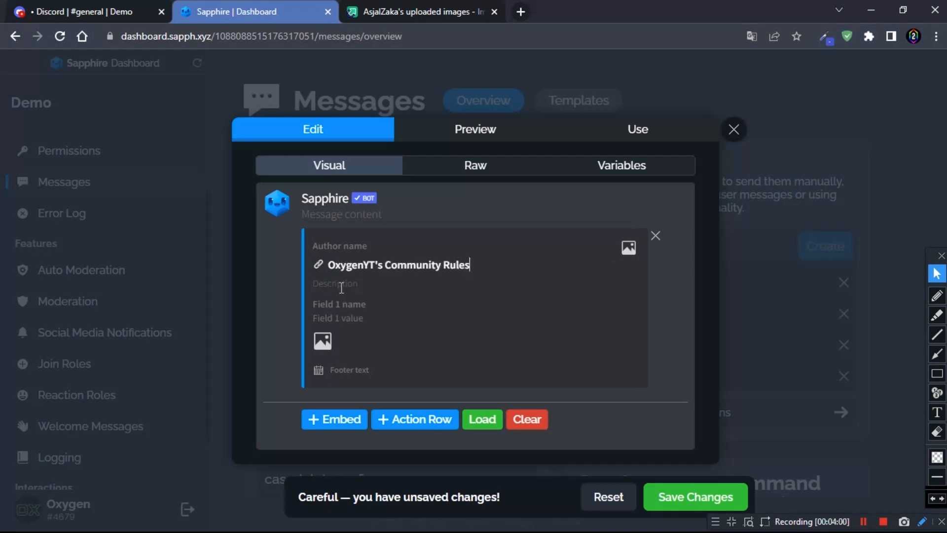
click(351, 285)
key(ctrl+v)
Look through the available variables and set the message content above the embed to <@${userid}>
drag(692, 370, 677, 212)
click(669, 212)
click(621, 166)
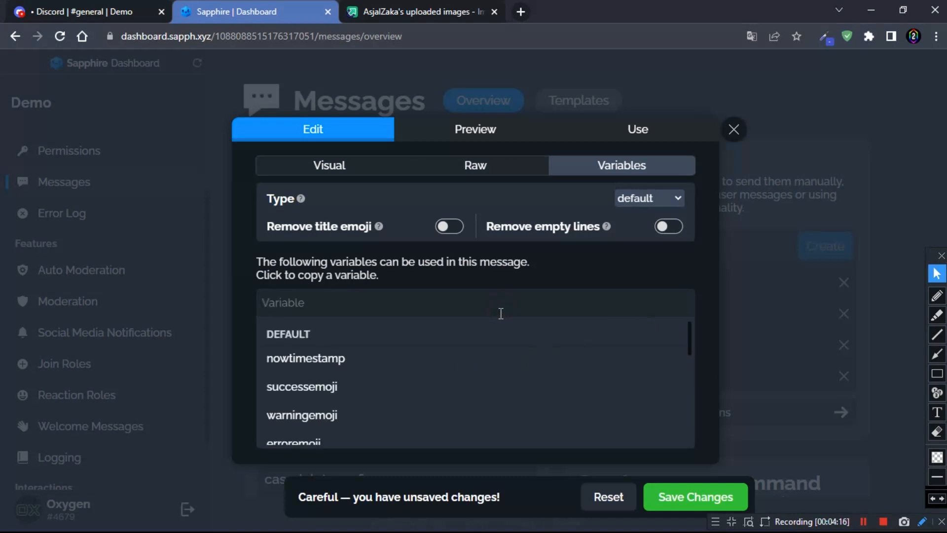
click(656, 200)
click(657, 200)
drag(690, 353, 690, 443)
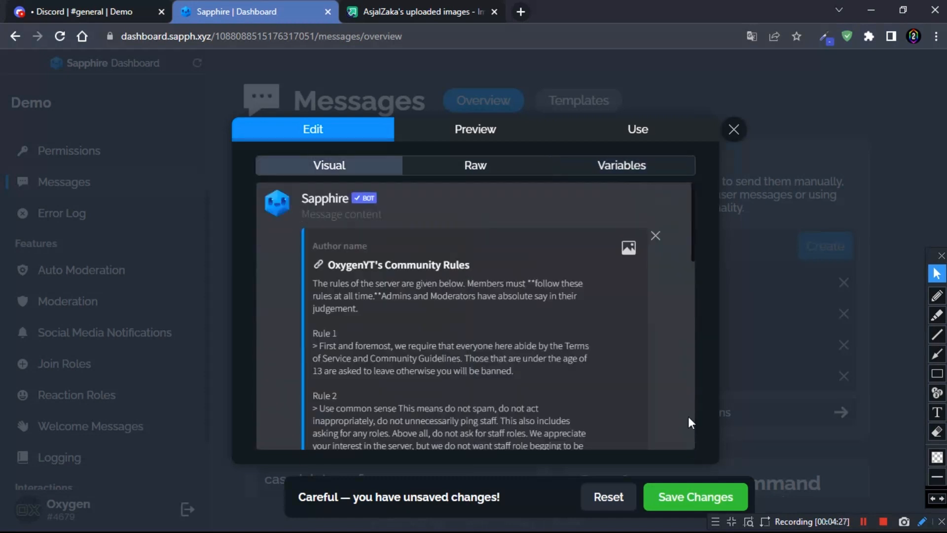
text(<!)
text(${)
key(Right)
key(Right)
key(Right)
key(Right)
key(Right)
key(Right)
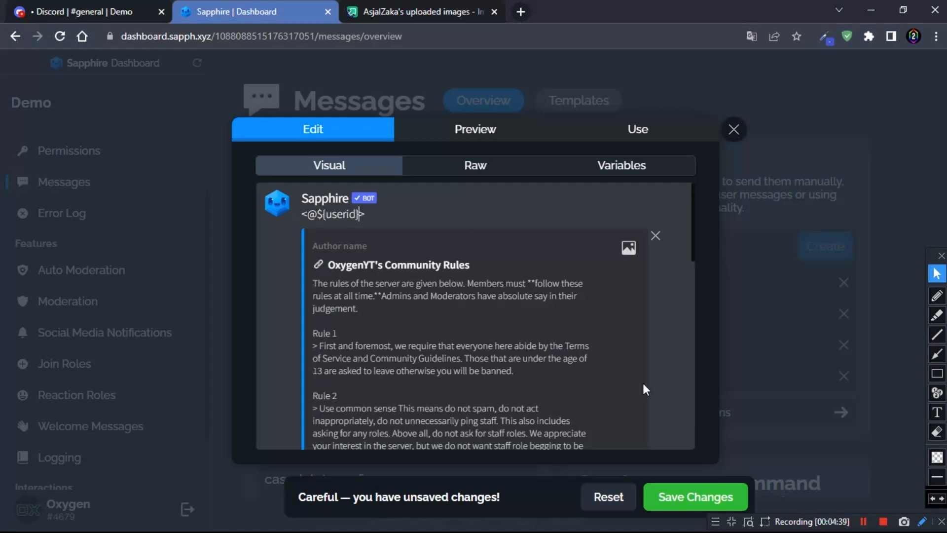
text(})
Check the embed's large-image and author options and preview the rules message
scroll(691, 276, down, 10)
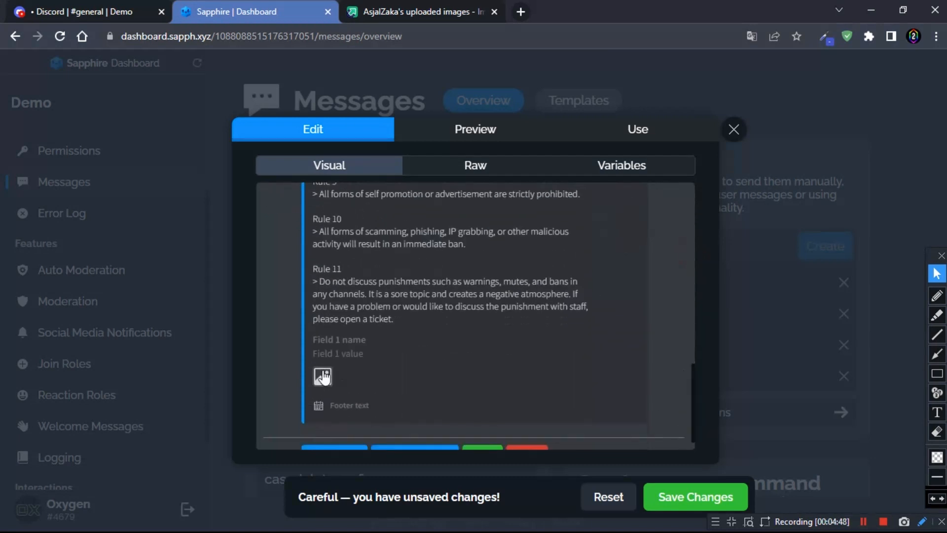
click(323, 376)
drag(693, 383, 693, 200)
click(322, 249)
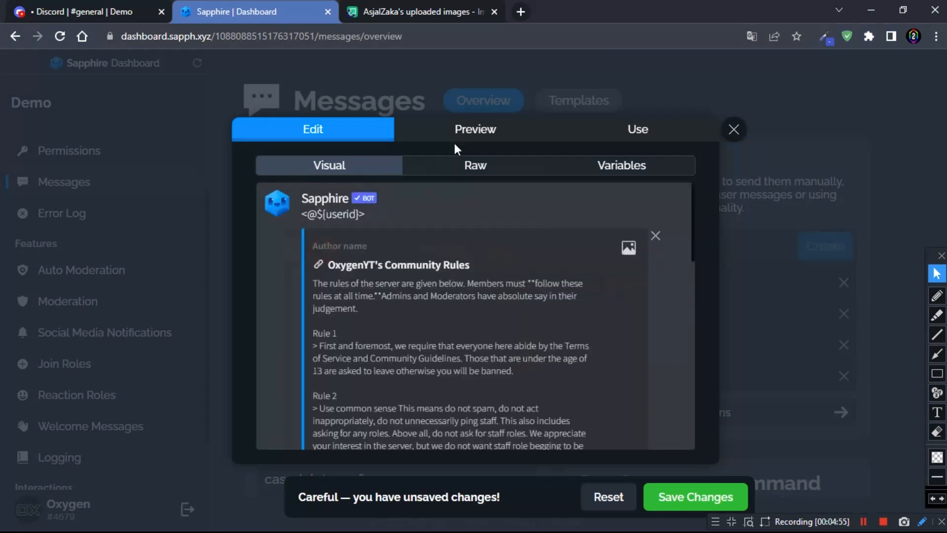
click(463, 131)
mouse_move(693, 258)
mouse_down()
mouse_move(693, 312)
mouse_move(694, 254)
mouse_up()
View the options for using the rules-tut template, save the changes and close the editor
click(637, 130)
click(696, 497)
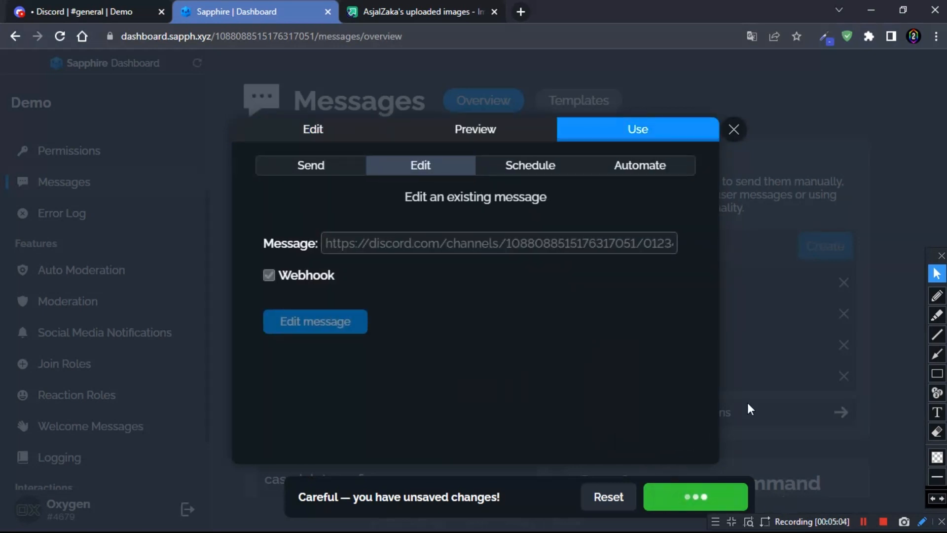
click(734, 129)
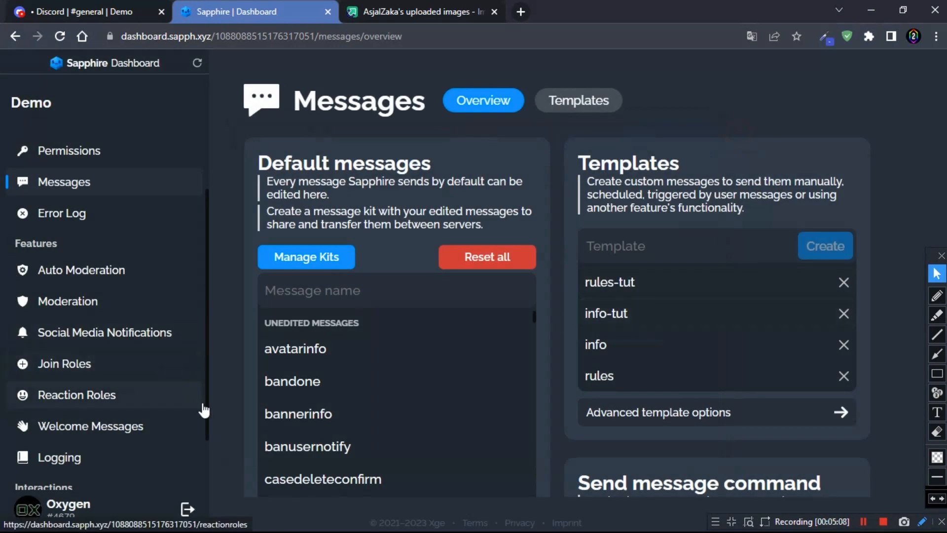
In Components, add a Send message action to the ShowRules custom button and choose the rules-tut template for it
drag(205, 413, 208, 472)
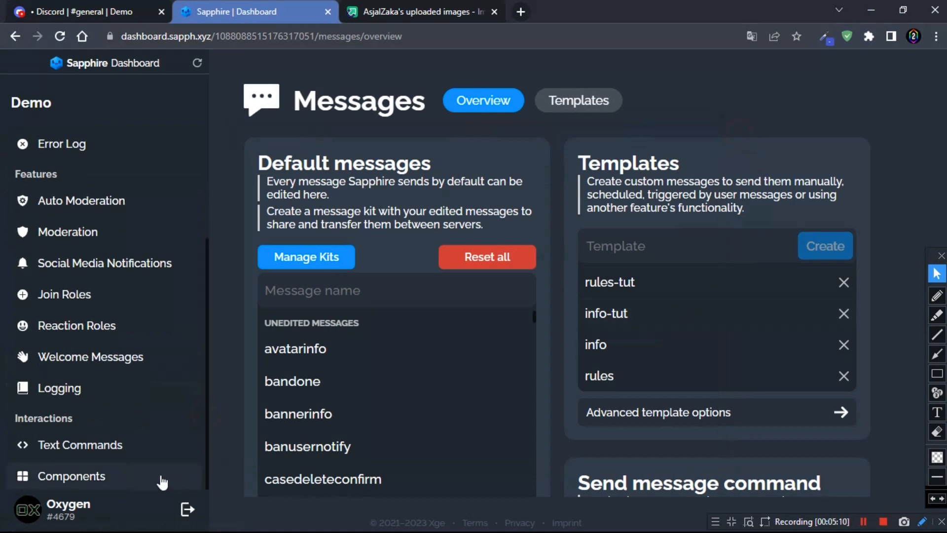
click(80, 474)
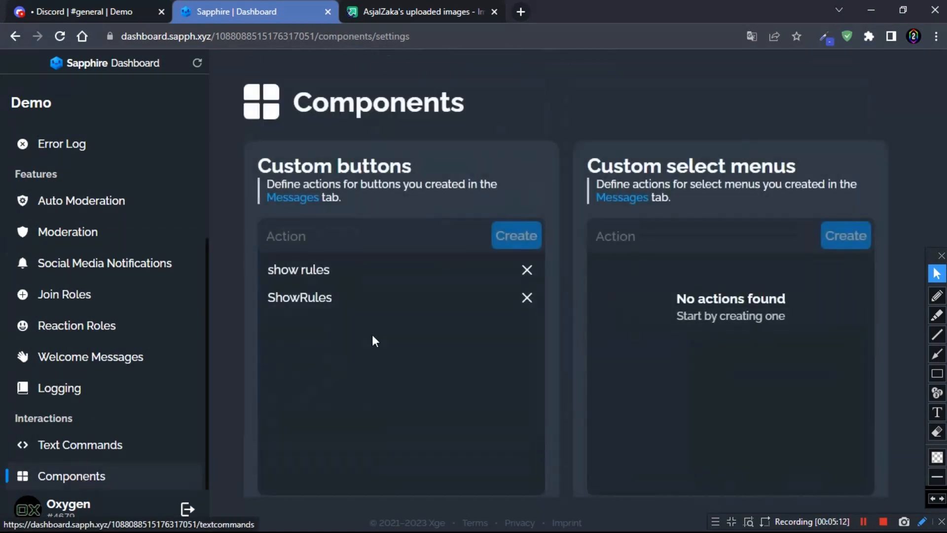
click(334, 300)
click(317, 281)
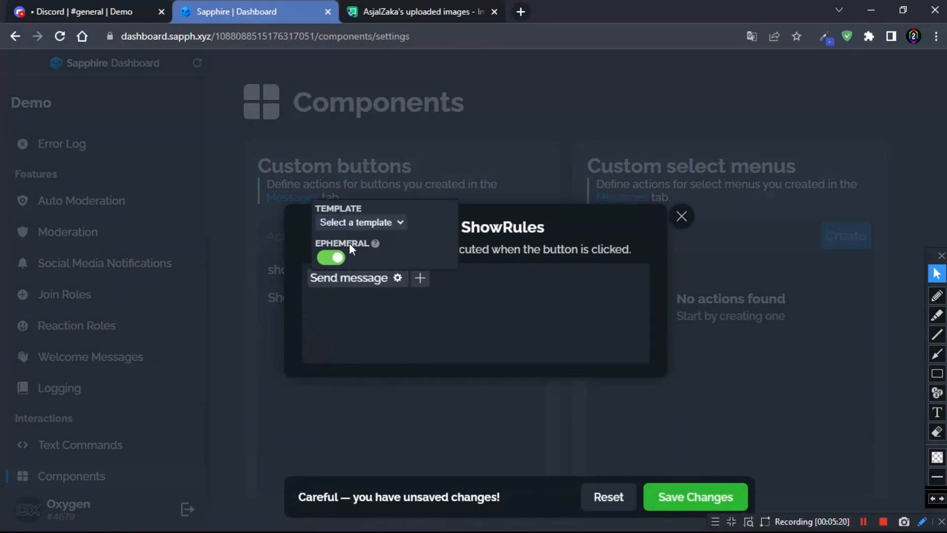
click(352, 224)
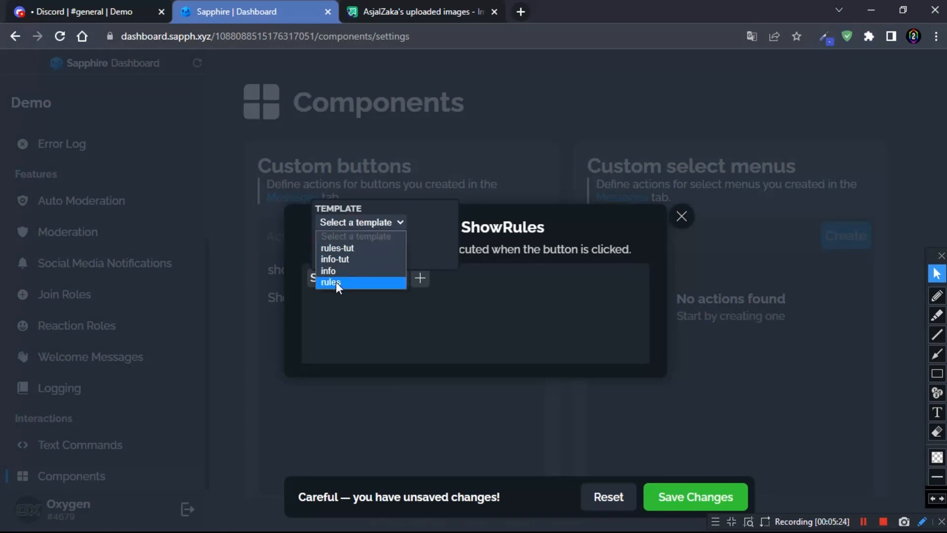
click(351, 249)
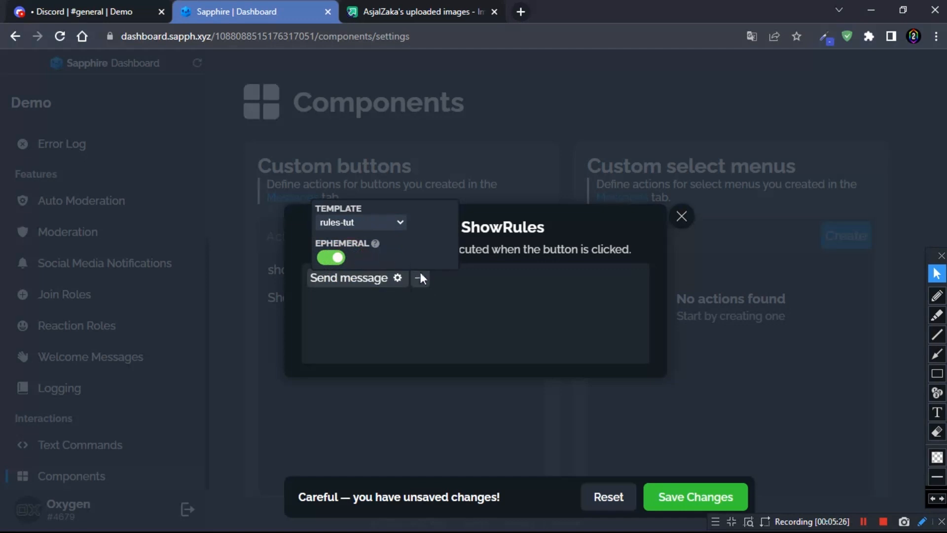
Look through the other available actions for the ShowRules button, save the changes and close its action settings
click(493, 311)
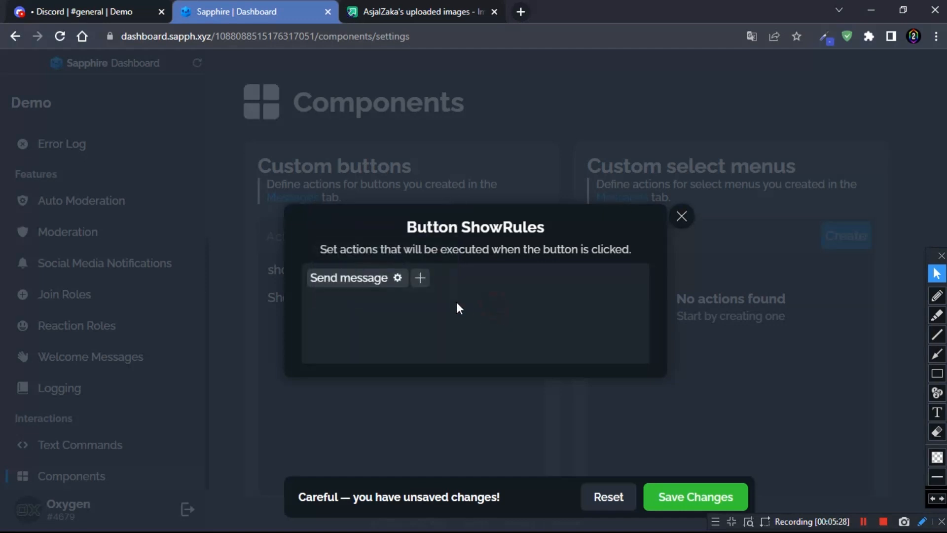
click(420, 278)
scroll(439, 404, down, 3)
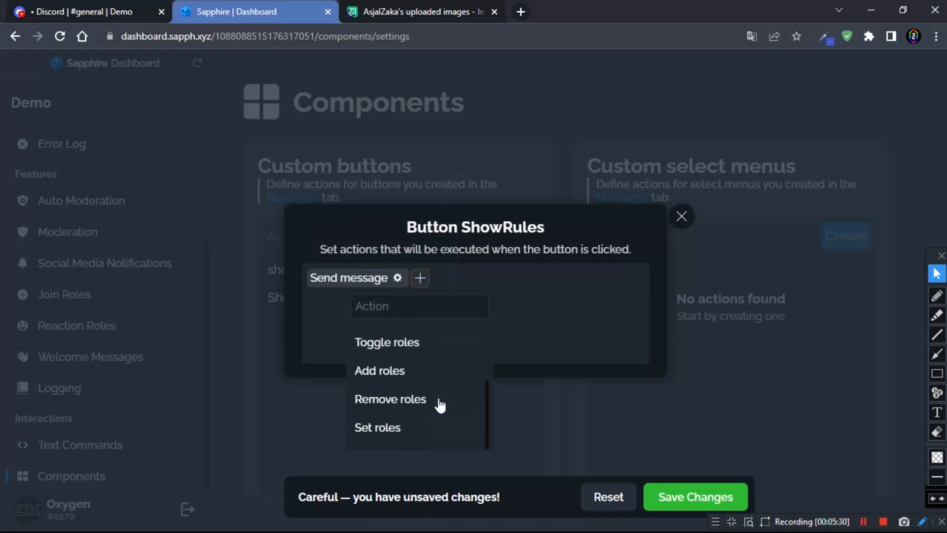
click(594, 302)
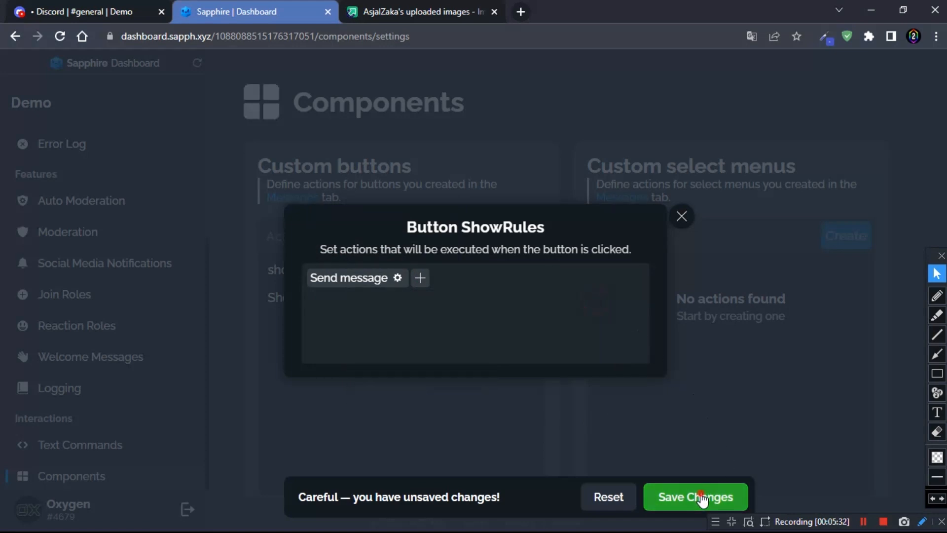
click(722, 497)
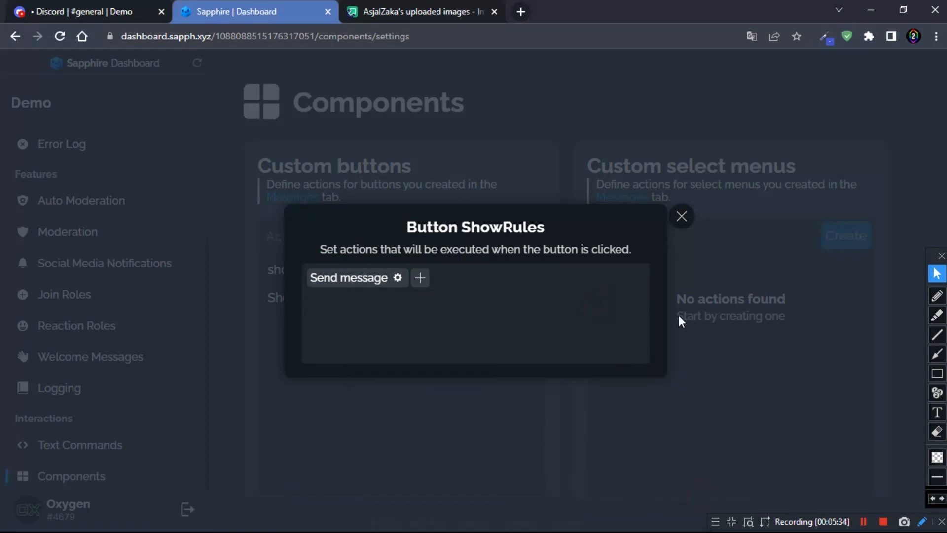
click(681, 216)
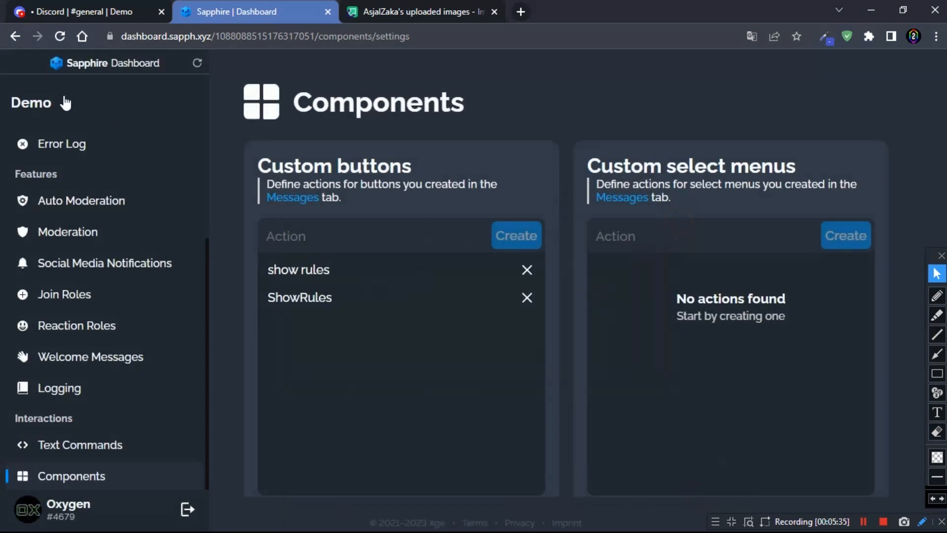
Switch to Discord and dismiss the earlier rules message in the general channel
click(23, 15)
click(662, 380)
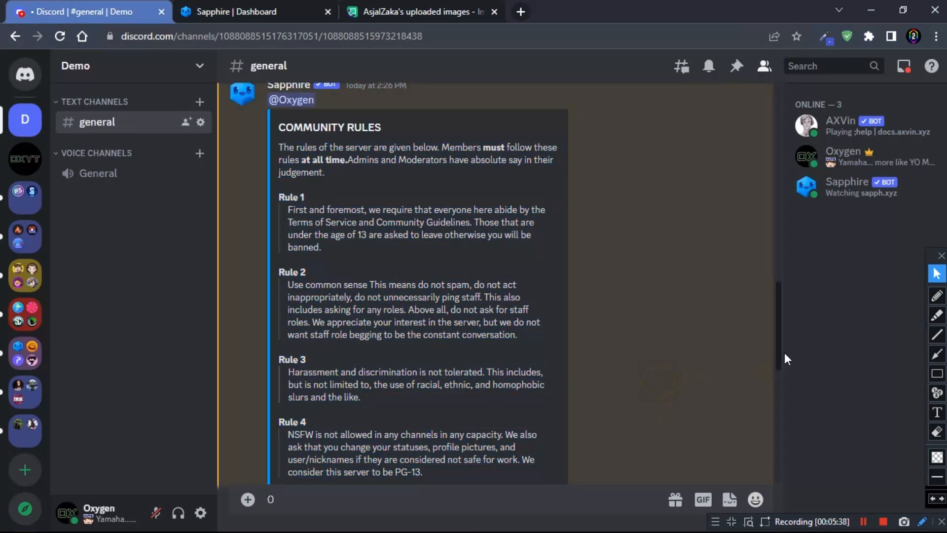
drag(779, 352, 779, 503)
click(382, 462)
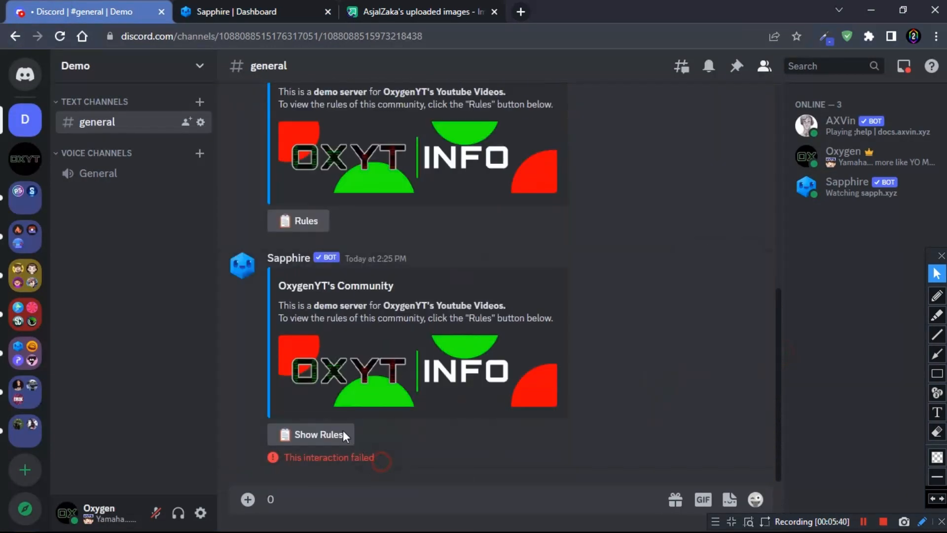
Test the Show Rules button under the latest info embed twice, viewing and dismissing the rules message in between
click(318, 435)
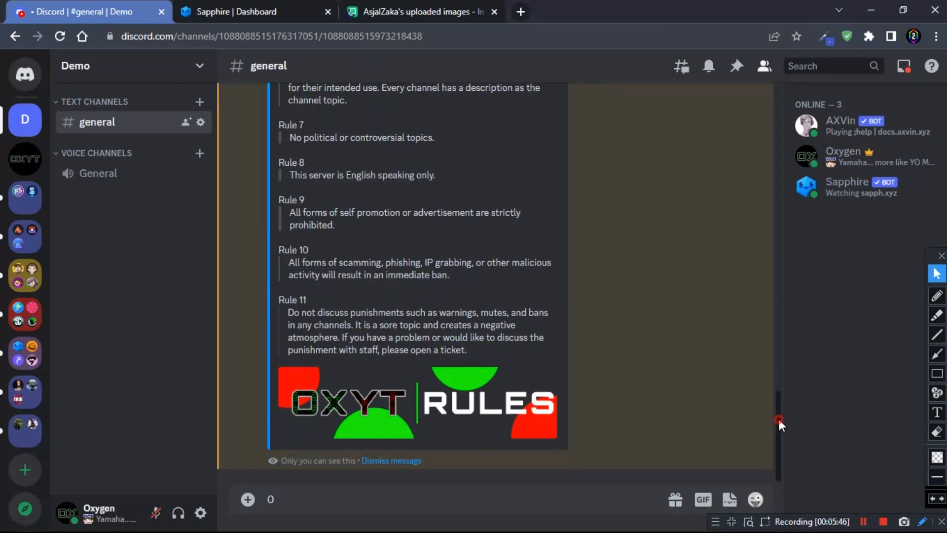
drag(778, 417, 749, 447)
click(372, 460)
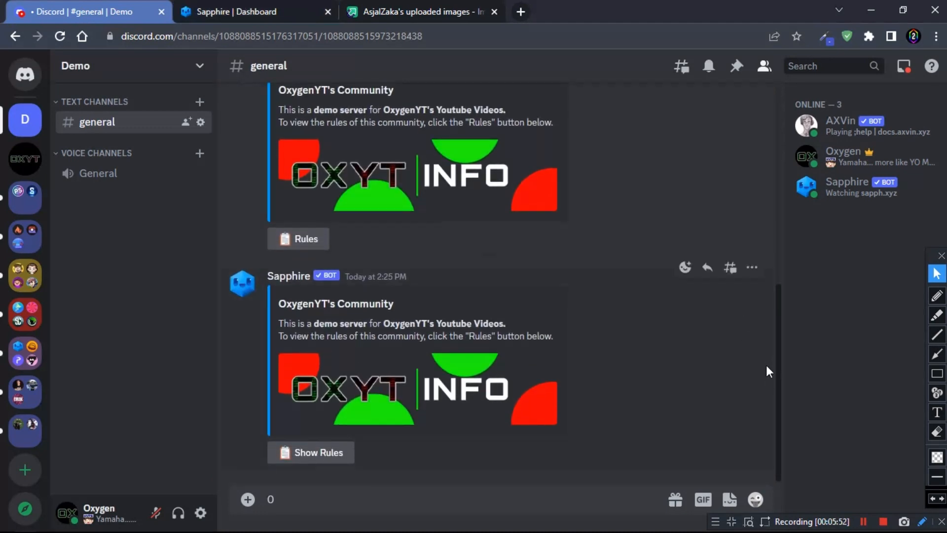
click(339, 453)
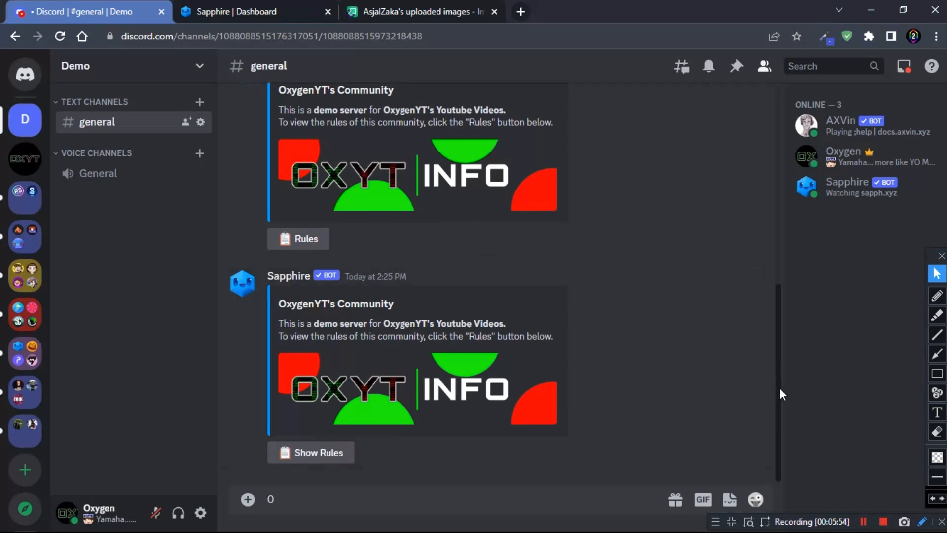